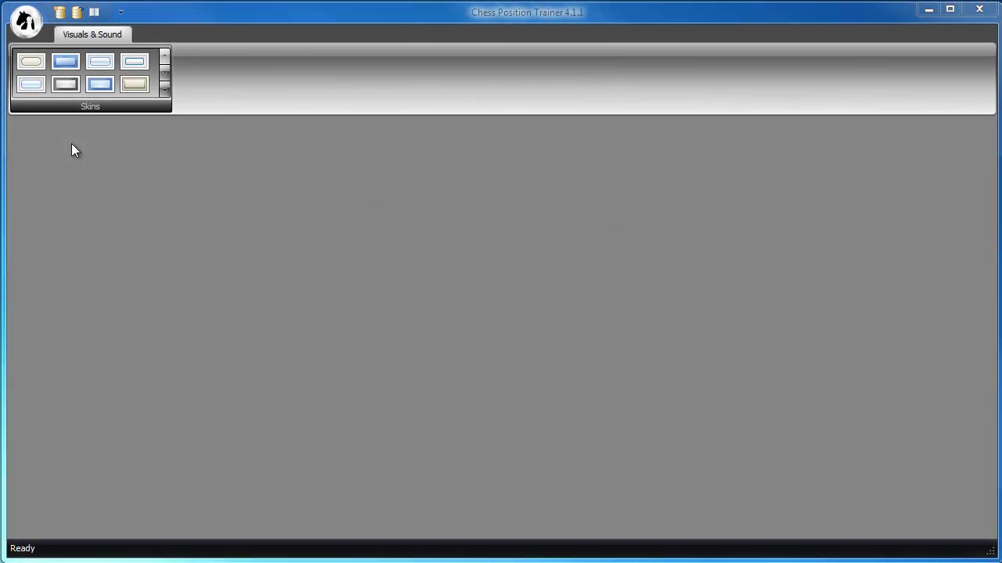
Step: Create a new repertoire database named MyRepertoire
{"action": "left_click", "coordinate": [32, 33]}
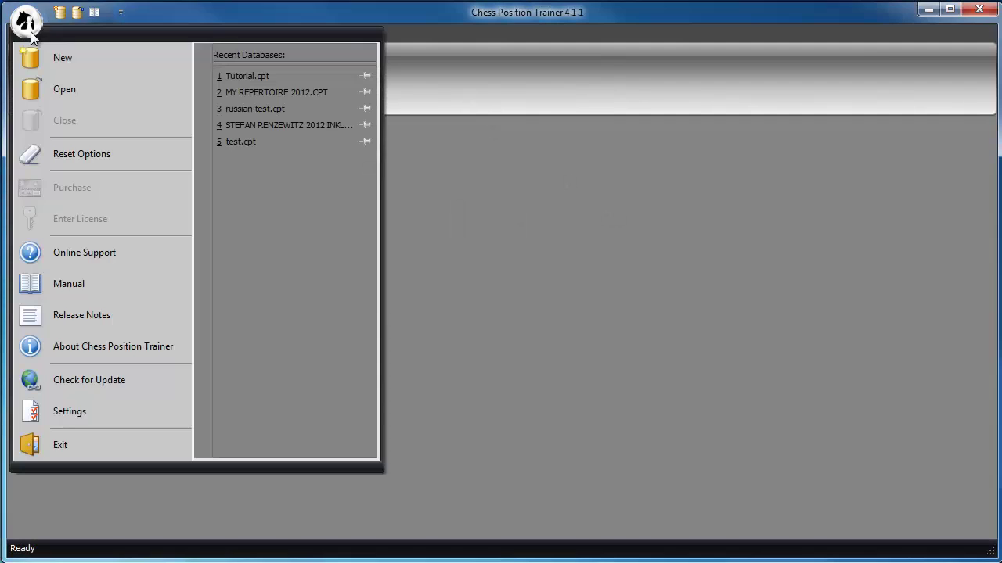
{"action": "left_click", "coordinate": [63, 58]}
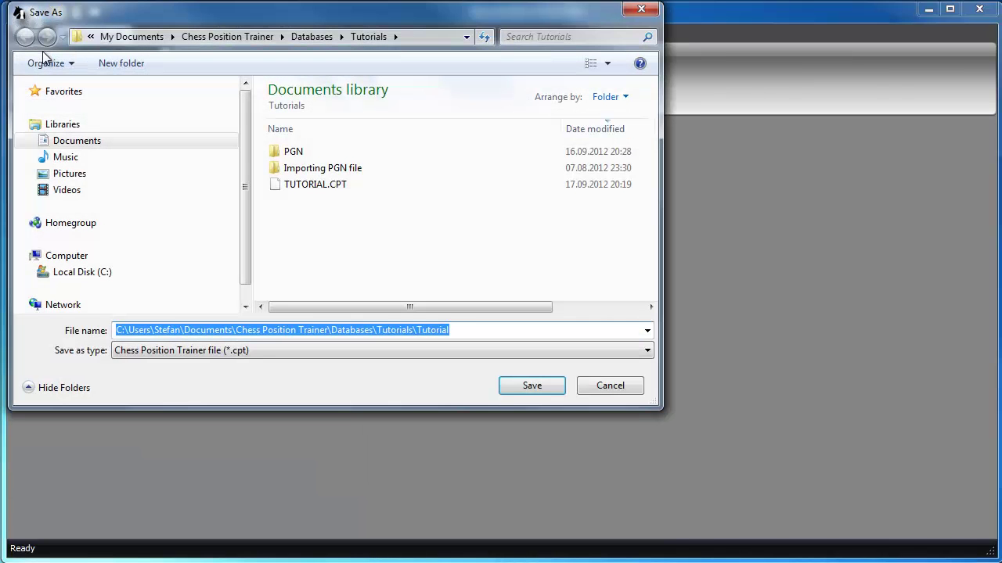
{"action": "type", "text": "My"}
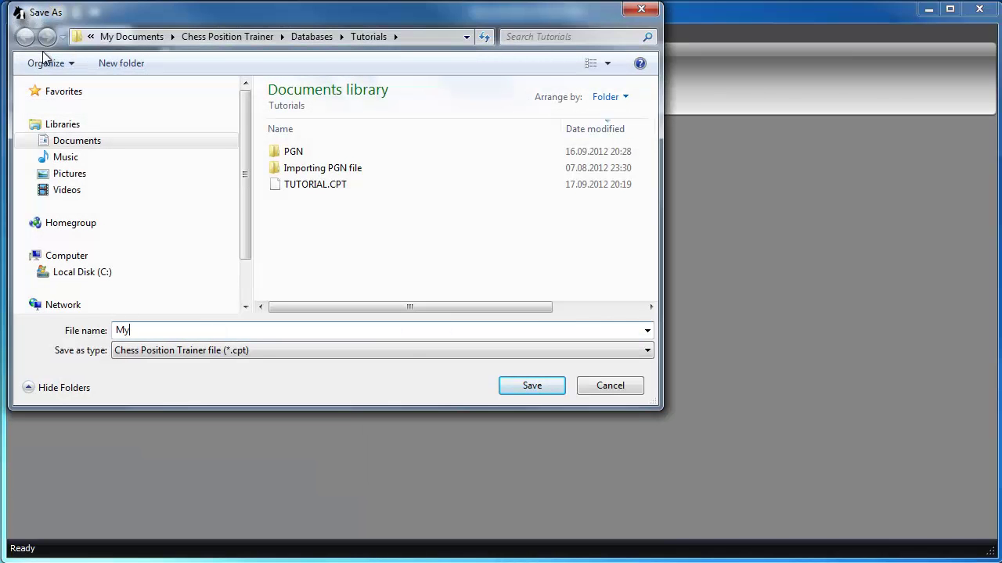
{"action": "type", "text": "Repertoire"}
{"action": "key", "text": "Return"}
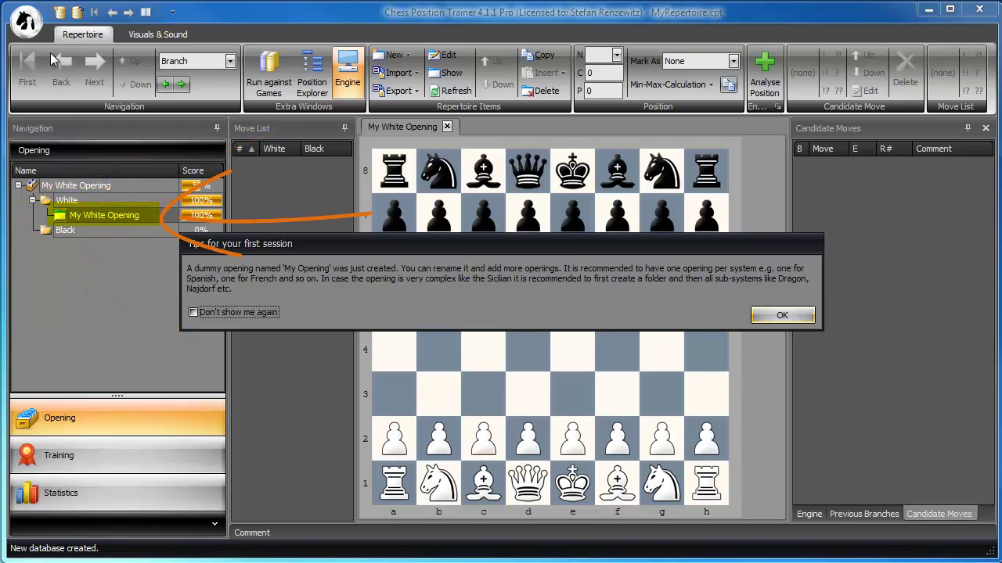
Step: Dismiss the first-session tips and delete the sample My White Opening
{"action": "left_click", "coordinate": [766, 313]}
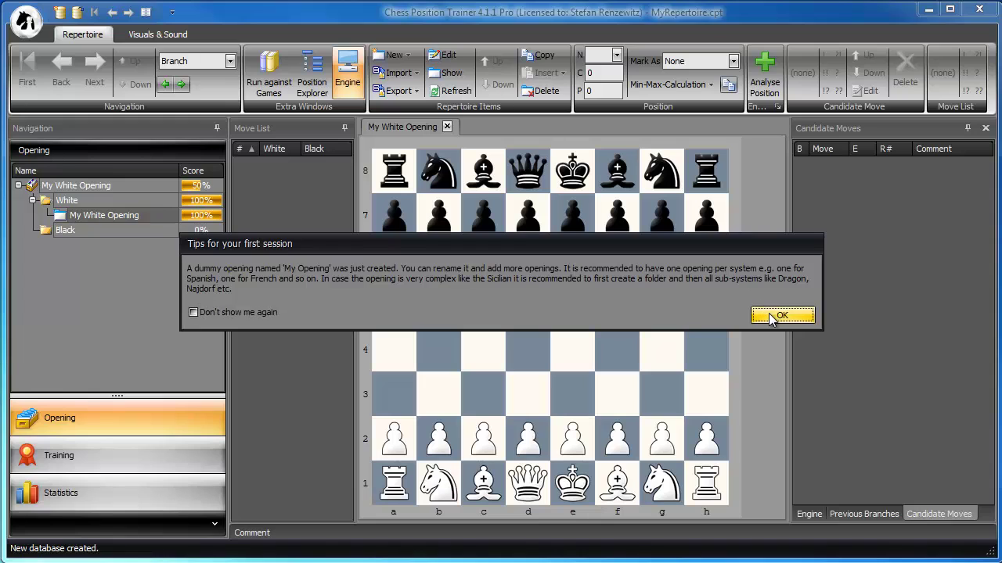
{"action": "right_click", "coordinate": [144, 215]}
{"action": "left_click", "coordinate": [187, 360]}
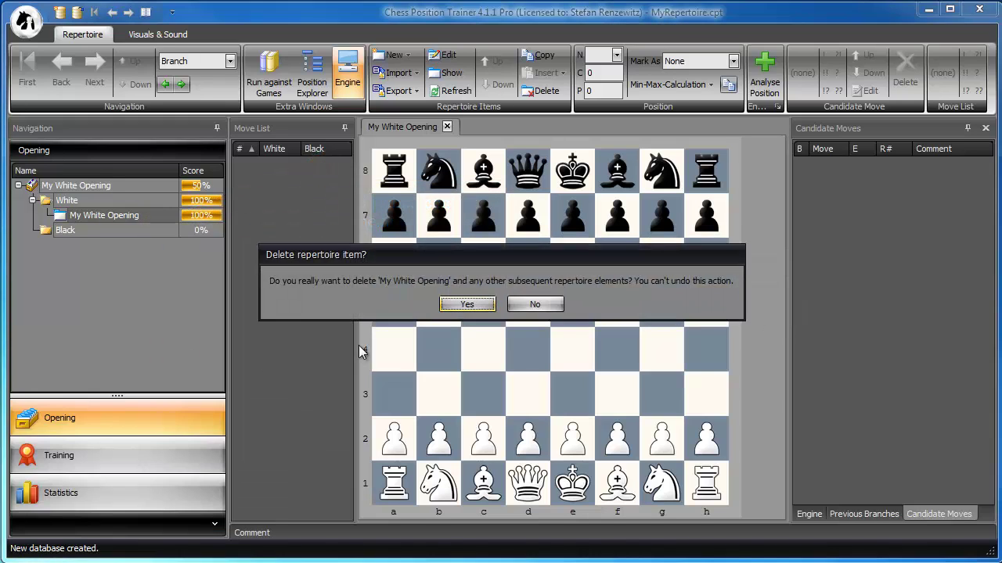
{"action": "left_click", "coordinate": [467, 305]}
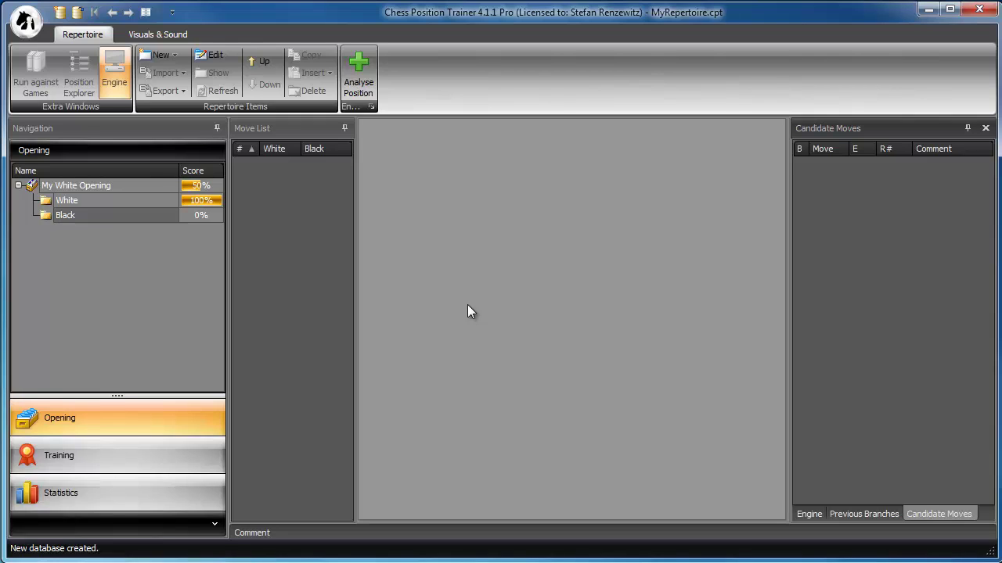
Step: Add a new opening named Scandinavian to the White folder
{"action": "right_click", "coordinate": [111, 201]}
{"action": "left_click", "coordinate": [163, 266]}
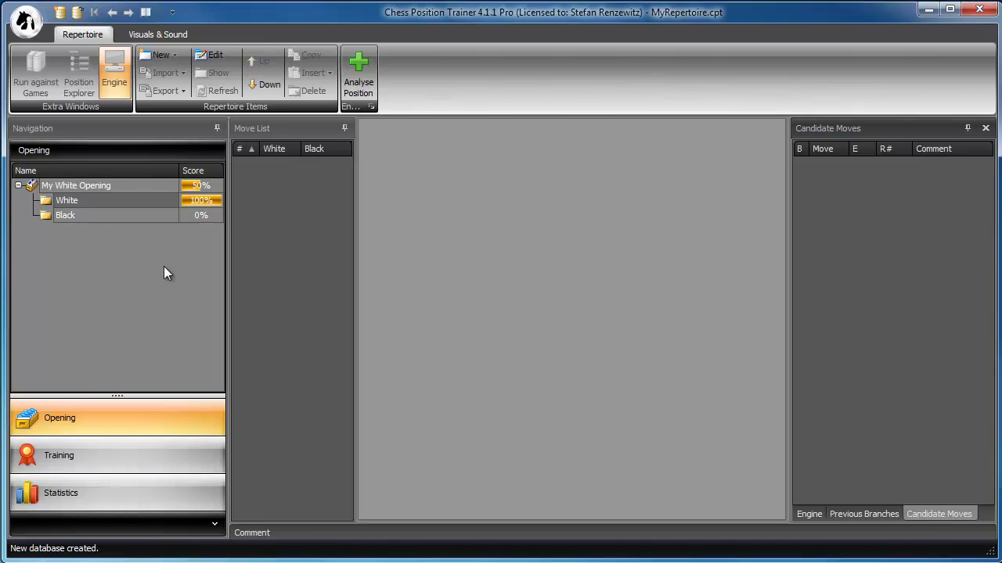
{"action": "type", "text": "Scandinavian"}
{"action": "key", "text": "Return"}
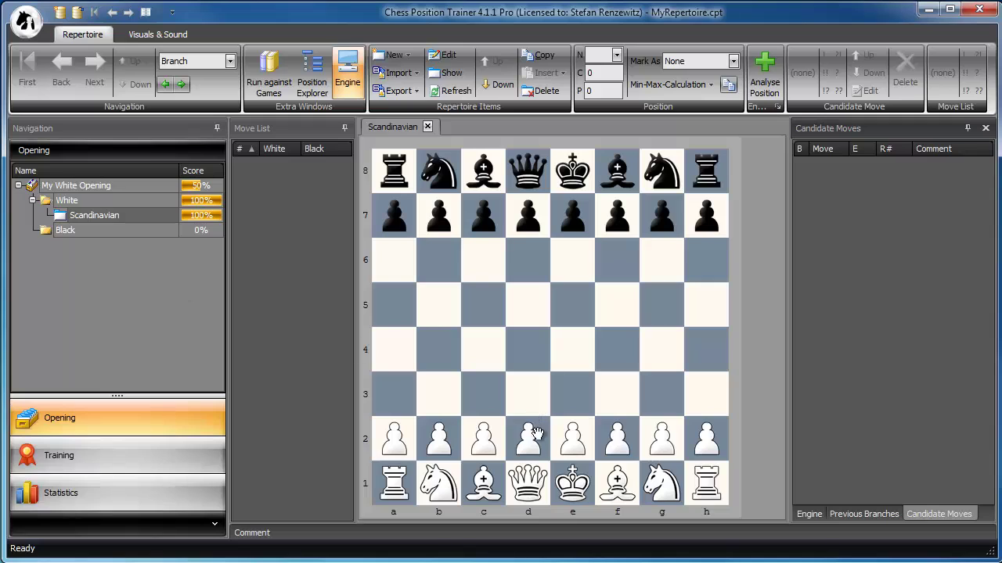
Step: Enter 1.e4 d5 2.exd5, storing both Qxd5 and Nf6 as Black's replies
{"action": "left_click_drag", "start_coordinate": [573, 438], "coordinate": [572, 349]}
{"action": "left_click_drag", "start_coordinate": [544, 235], "coordinate": [528, 307]}
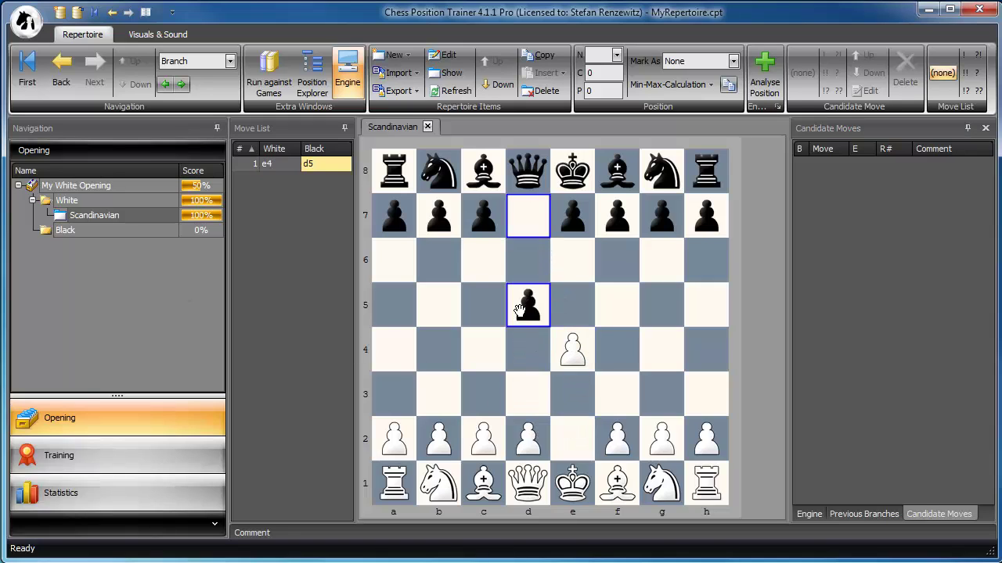
{"action": "left_click_drag", "start_coordinate": [573, 349], "coordinate": [529, 306]}
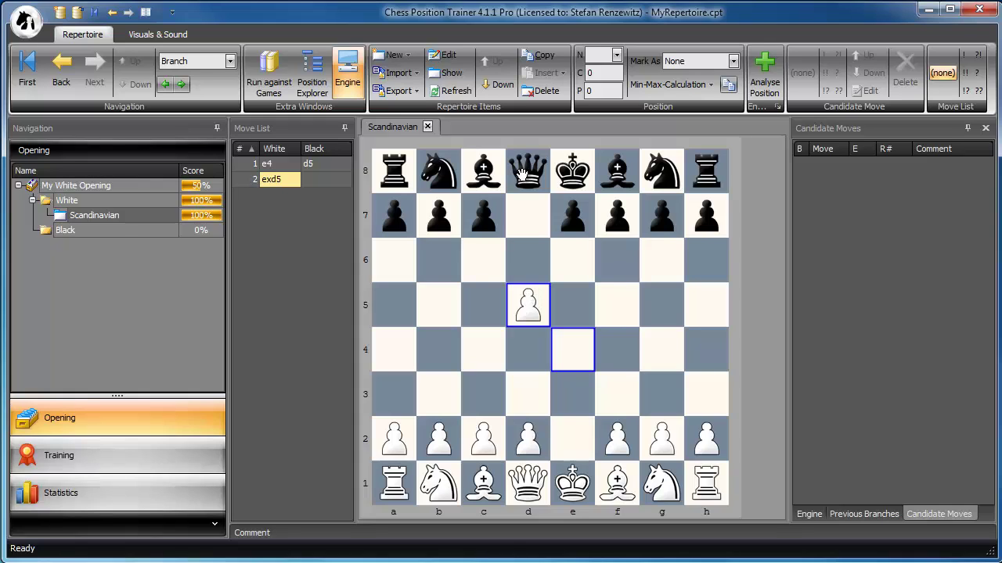
{"action": "left_click_drag", "start_coordinate": [521, 174], "coordinate": [526, 302]}
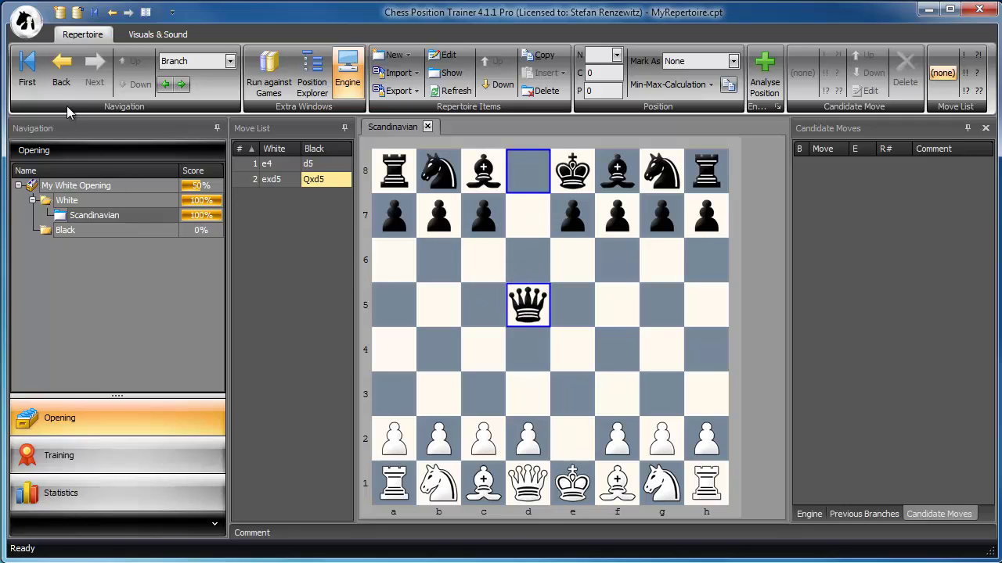
{"action": "left_click", "coordinate": [61, 74]}
{"action": "left_click_drag", "start_coordinate": [662, 176], "coordinate": [610, 260]}
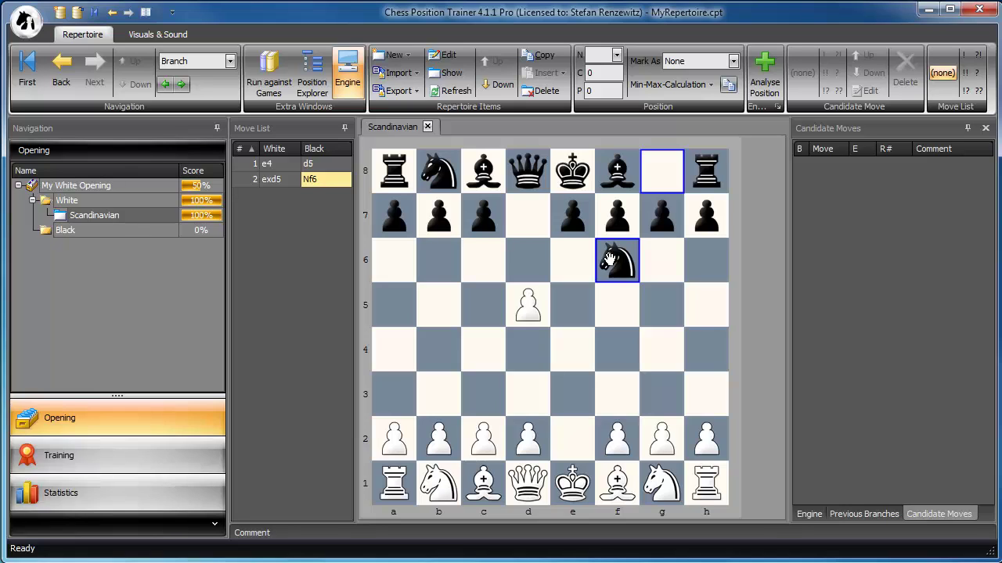
{"action": "left_click", "coordinate": [62, 67]}
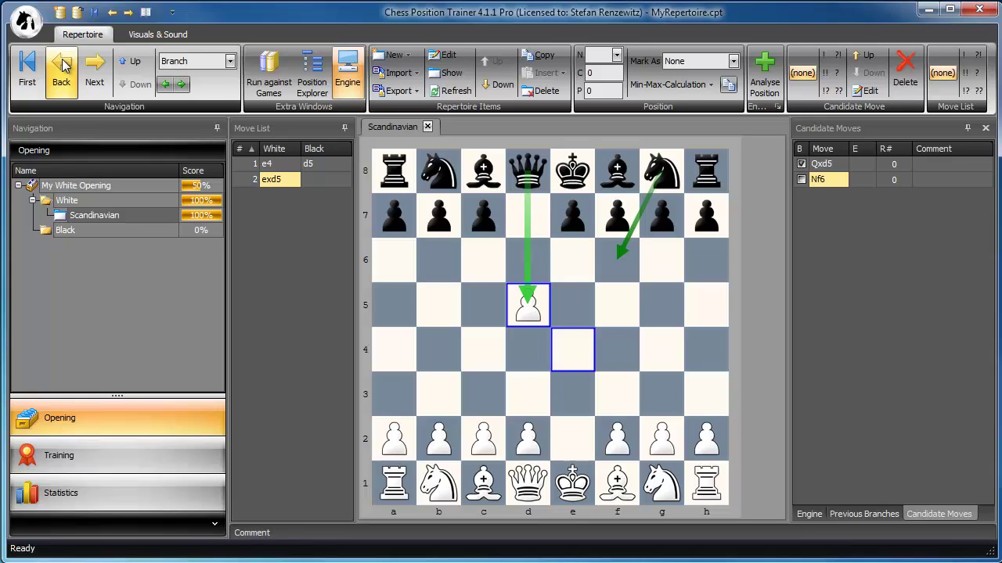
Step: Add a new opening named Closed Sicilian under White
{"action": "right_click", "coordinate": [92, 201]}
{"action": "left_click", "coordinate": [173, 266]}
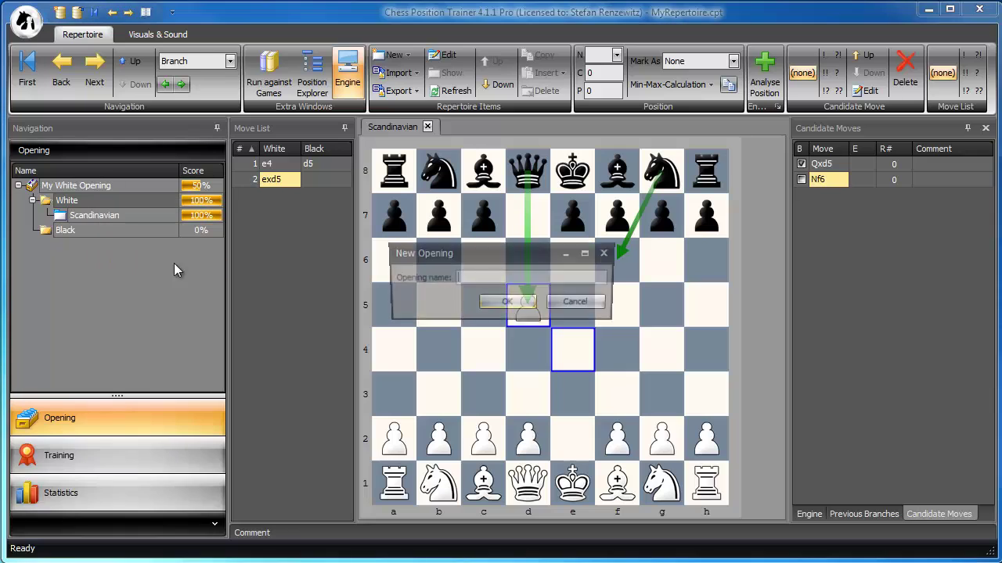
{"action": "type", "text": "Closed "}
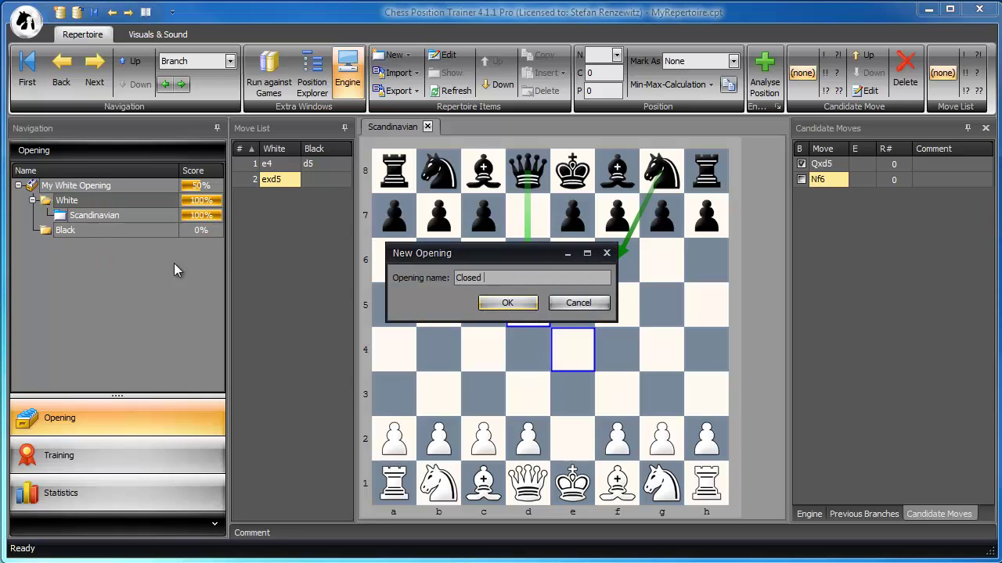
{"action": "type", "text": "Sicilian"}
{"action": "key", "text": "Return"}
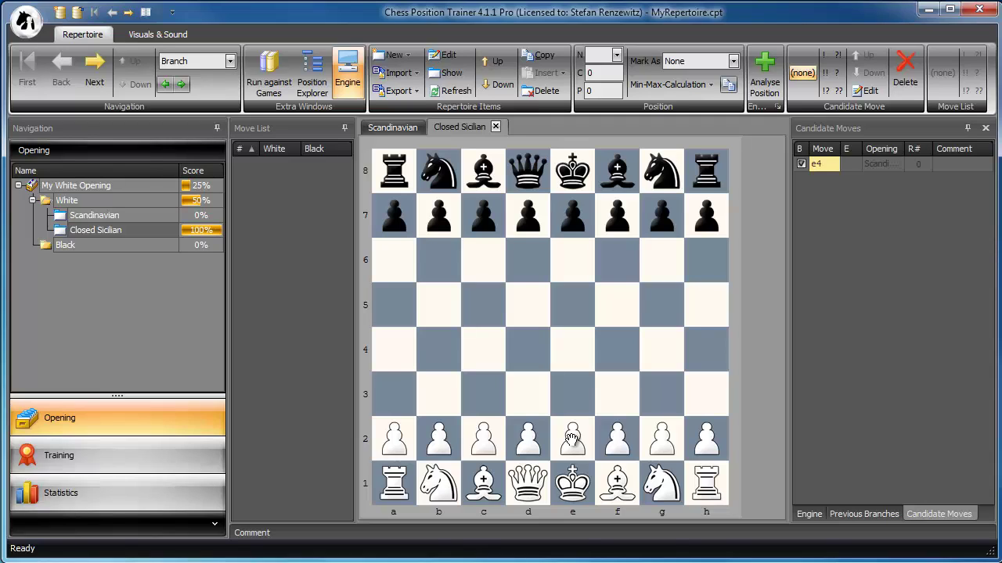
Step: Enter the line 1.e4 c5 2.Nc3 d6 3.g3 Nc6 4.Bg2 g6 5.d3
{"action": "left_click_drag", "start_coordinate": [572, 440], "coordinate": [572, 349]}
{"action": "left_click_drag", "start_coordinate": [483, 215], "coordinate": [483, 305]}
{"action": "left_click_drag", "start_coordinate": [453, 471], "coordinate": [481, 391]}
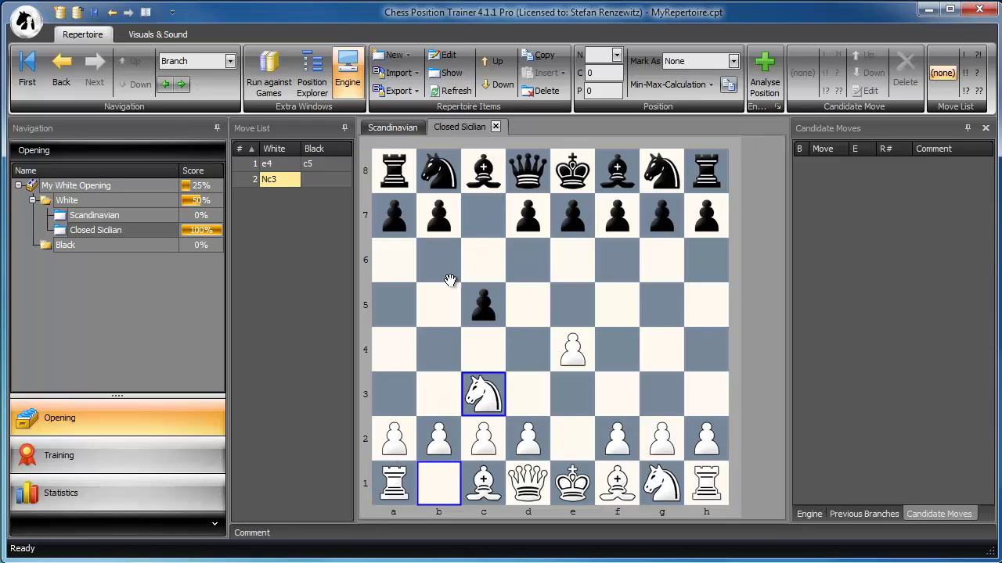
{"action": "left_click_drag", "start_coordinate": [541, 220], "coordinate": [534, 250]}
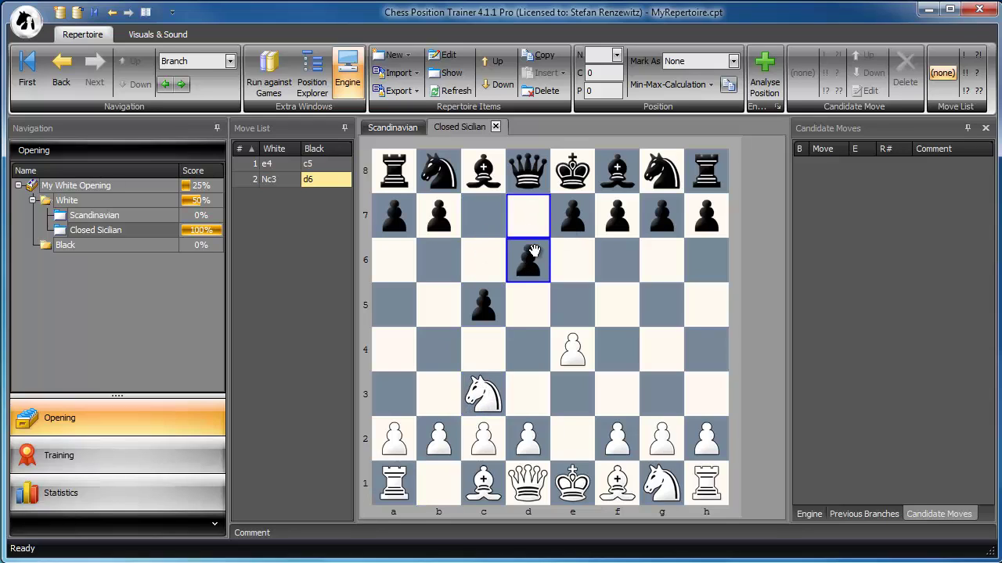
{"action": "left_click_drag", "start_coordinate": [658, 444], "coordinate": [661, 395]}
{"action": "left_click_drag", "start_coordinate": [452, 178], "coordinate": [482, 259]}
{"action": "left_click_drag", "start_coordinate": [617, 483], "coordinate": [662, 438]}
{"action": "left_click_drag", "start_coordinate": [663, 216], "coordinate": [662, 252]}
{"action": "left_click_drag", "start_coordinate": [528, 439], "coordinate": [529, 402]}
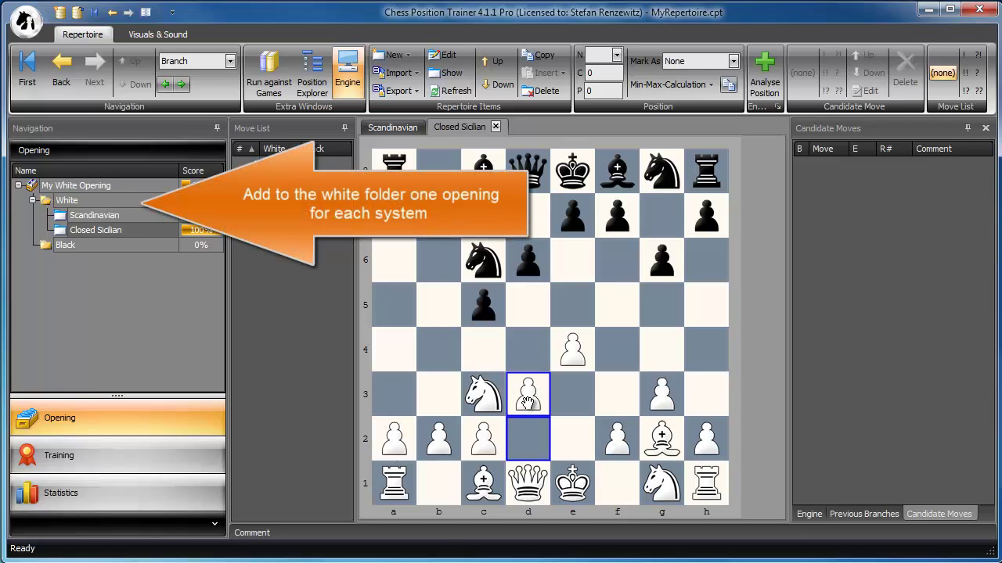
Step: Add Caro-Kann, Alekhin and Pirc openings to the White folder
{"action": "right_click", "coordinate": [87, 198]}
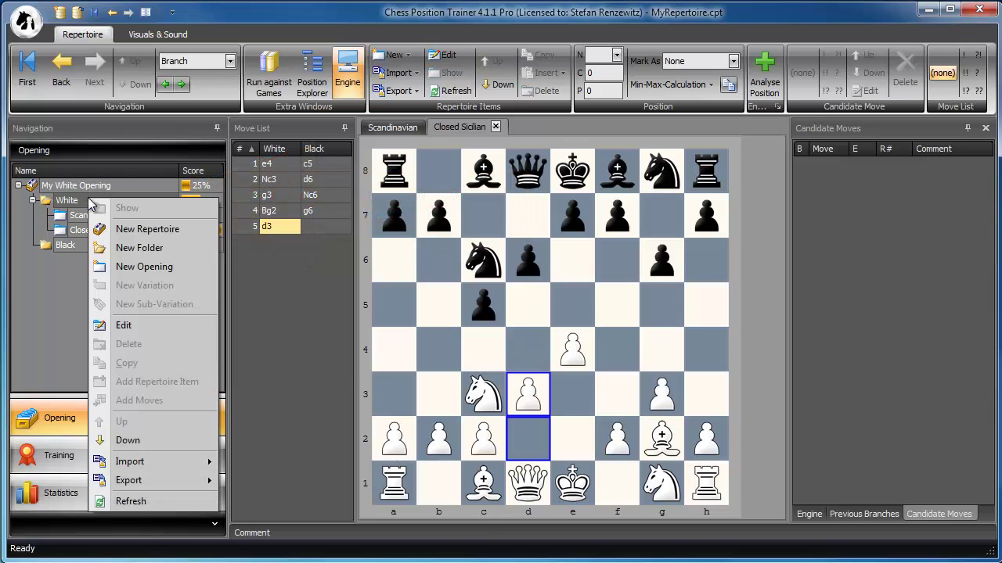
{"action": "left_click", "coordinate": [120, 264]}
{"action": "type", "text": "Caro"}
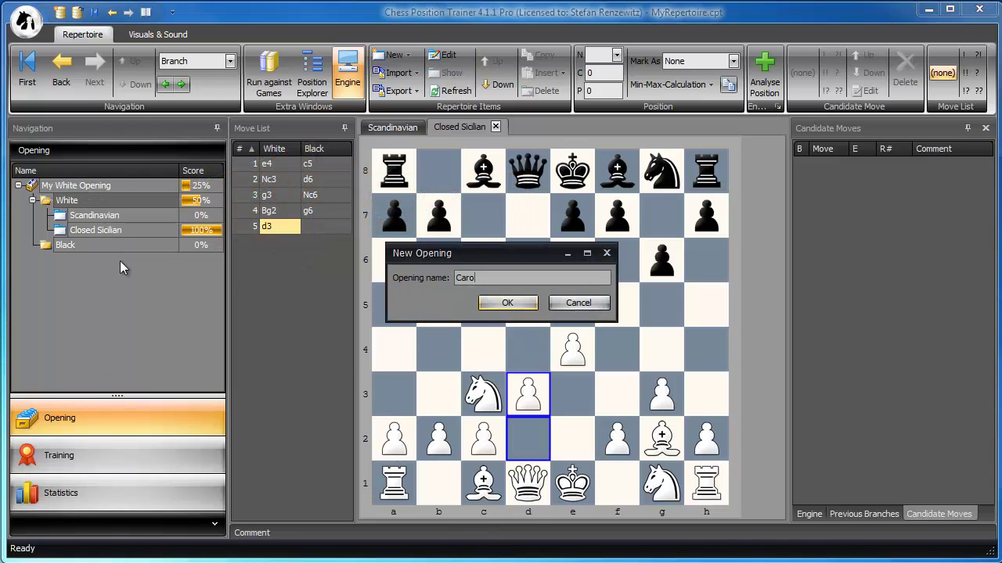
{"action": "type", "text": "-Kann"}
{"action": "key", "text": "Return"}
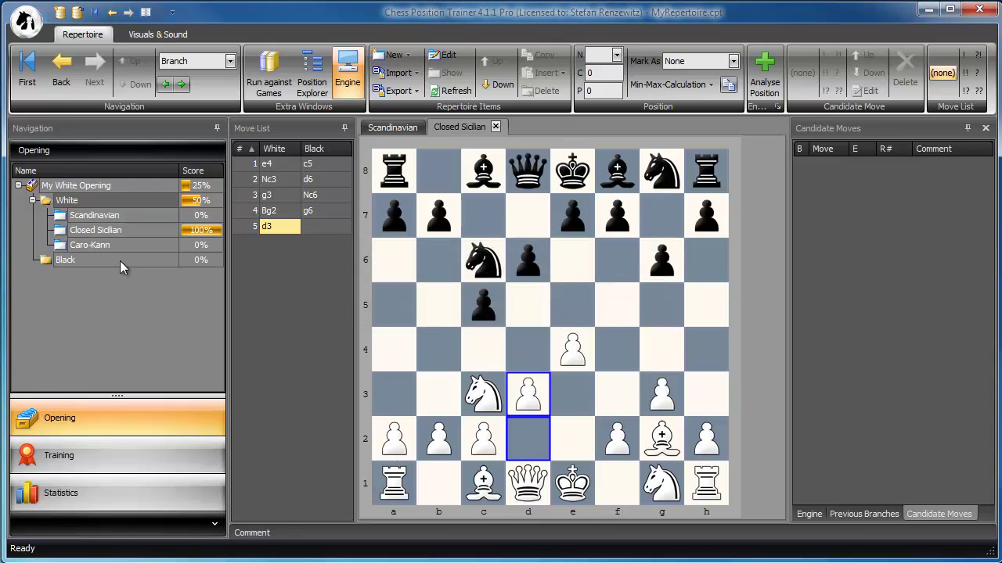
{"action": "right_click", "coordinate": [89, 198]}
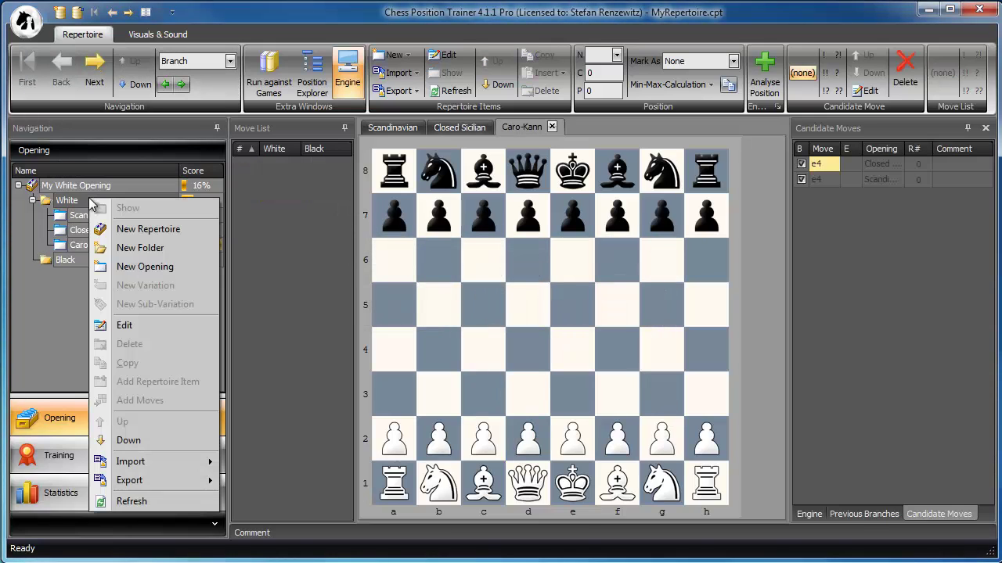
{"action": "left_click", "coordinate": [139, 268]}
{"action": "type", "text": "Alekhin"}
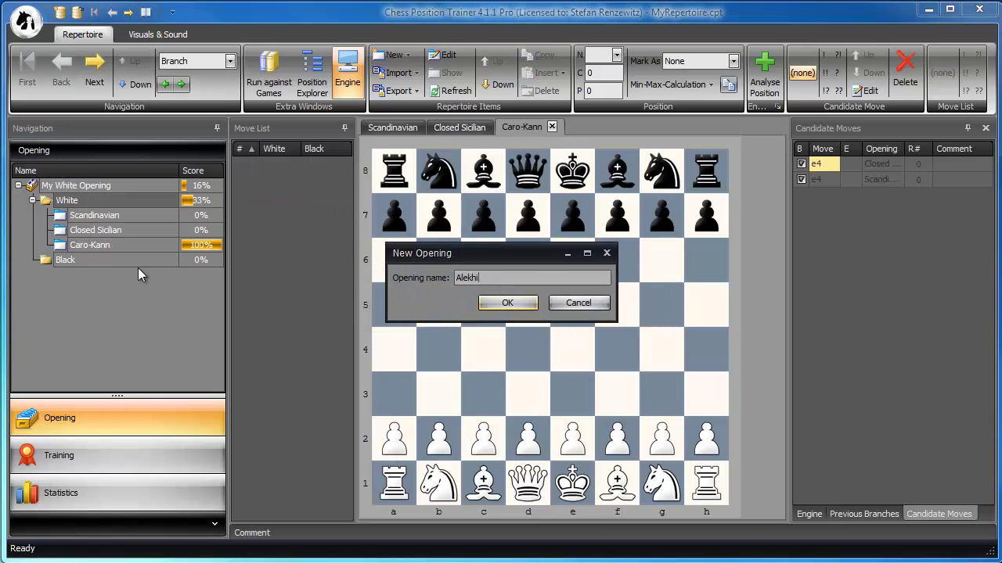
{"action": "key", "text": "Return"}
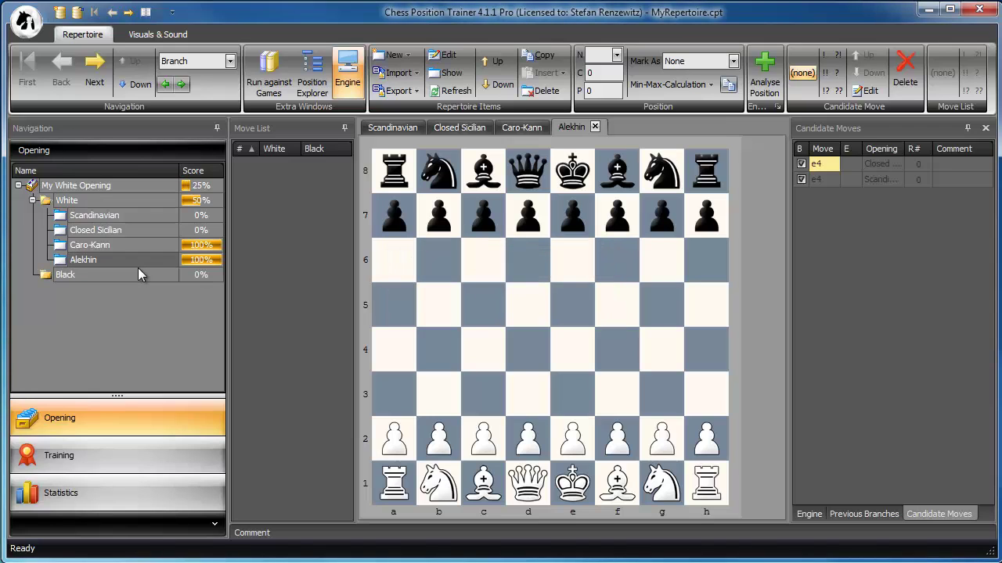
{"action": "right_click", "coordinate": [99, 199]}
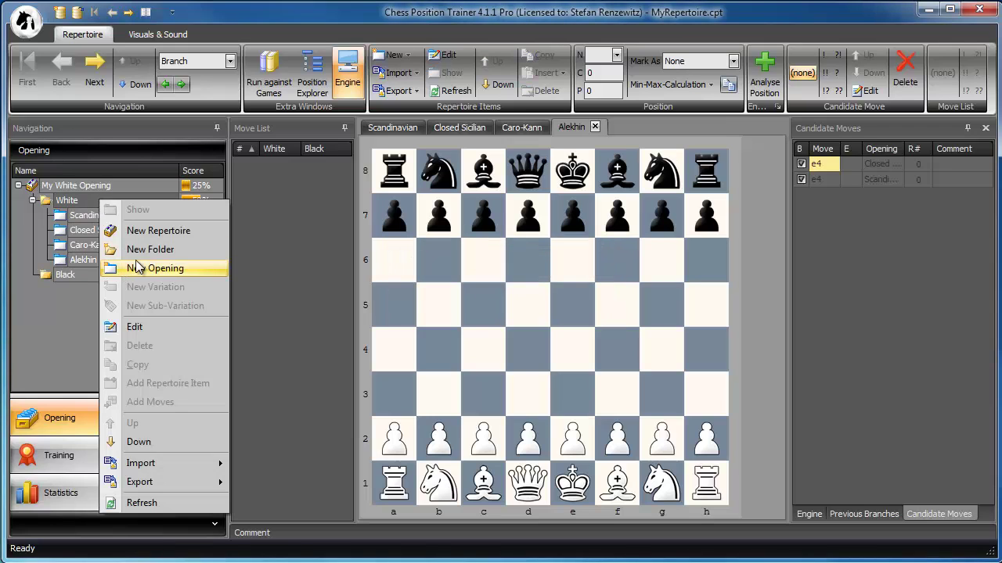
{"action": "left_click", "coordinate": [137, 268]}
{"action": "type", "text": "Al"}
{"action": "key", "text": "Escape"}
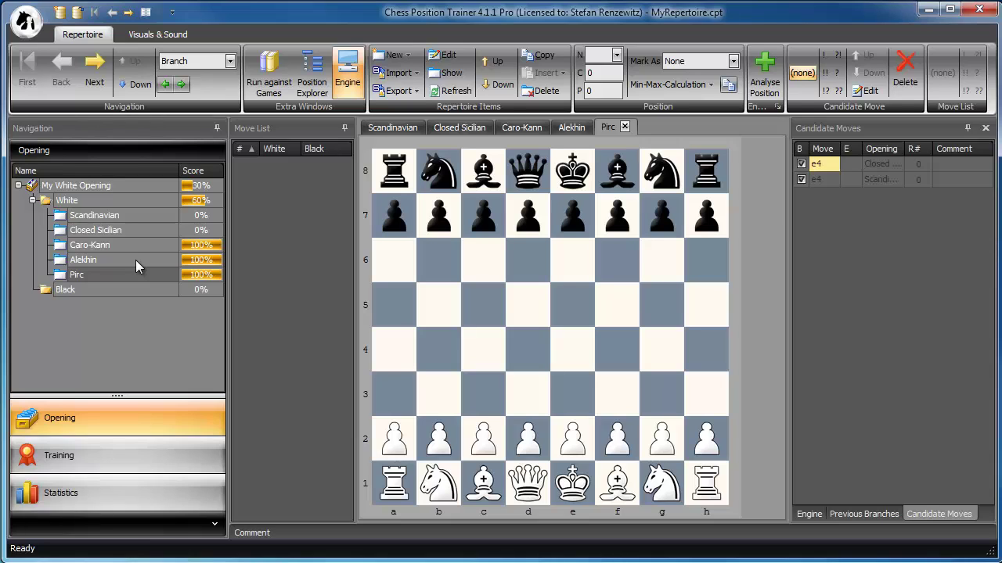
Step: Create a Sicilian folder inside the Black folder
{"action": "left_click", "coordinate": [94, 289]}
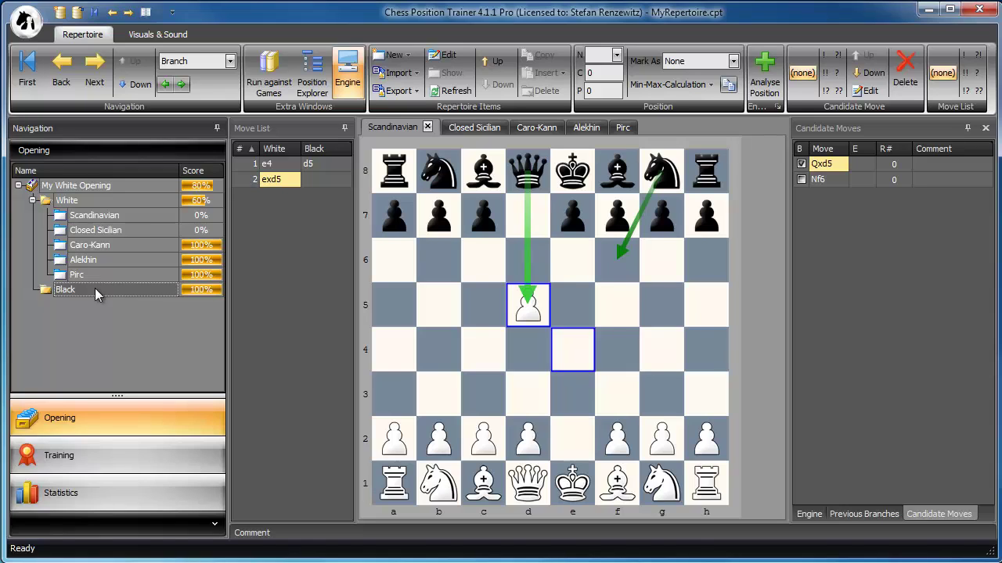
{"action": "right_click", "coordinate": [95, 288]}
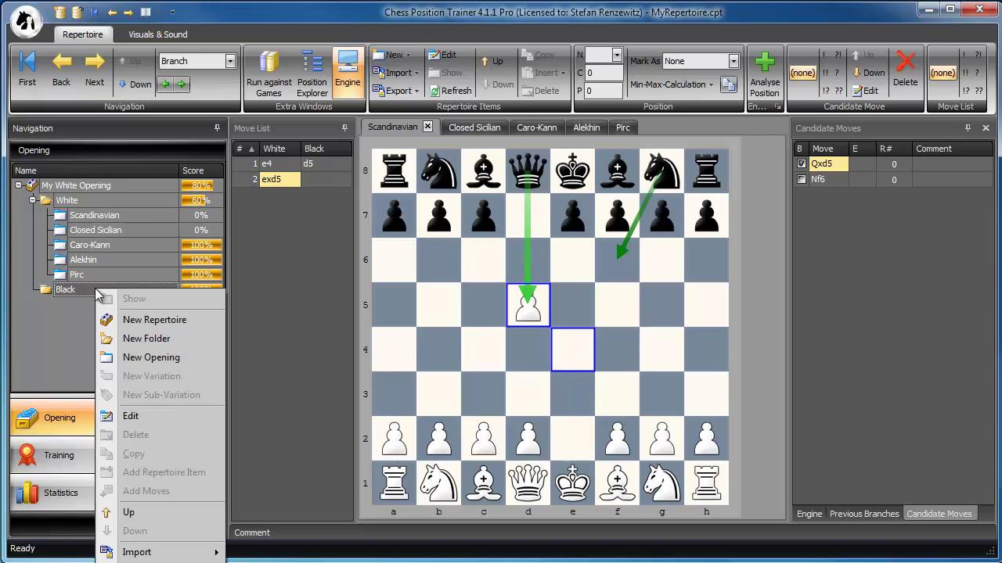
{"action": "left_click", "coordinate": [138, 338]}
{"action": "type", "text": "Sicilian"}
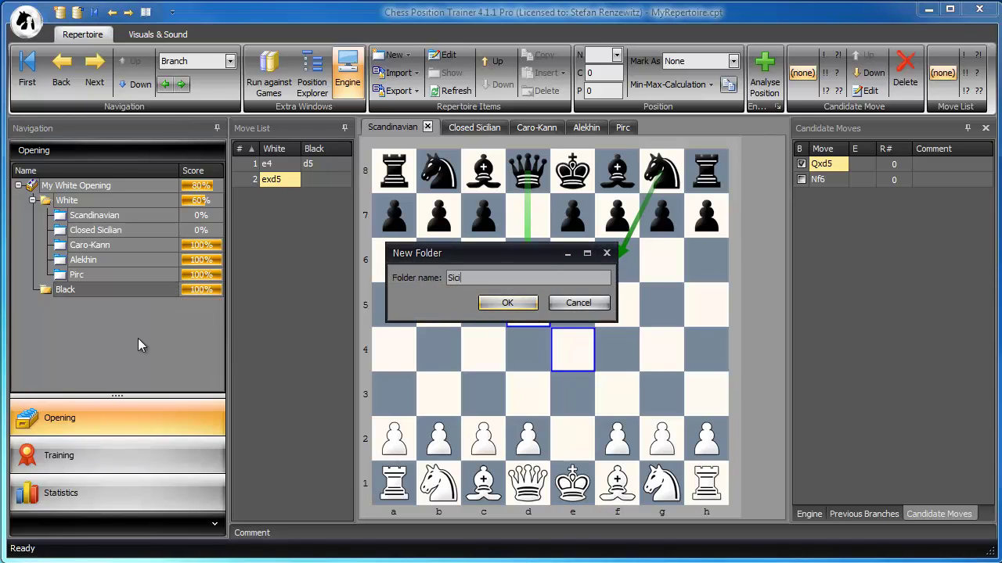
{"action": "key", "text": "Return"}
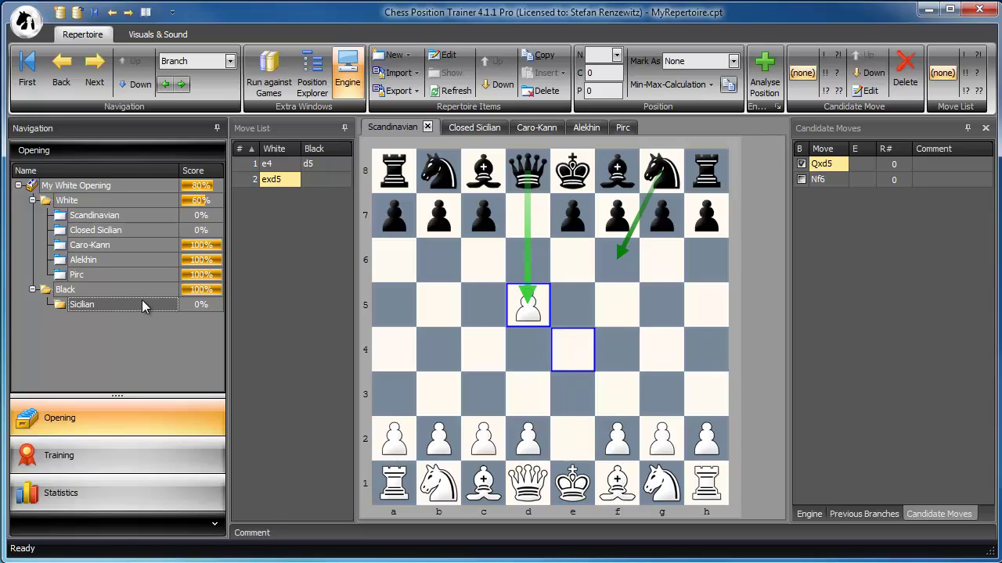
Step: Add a new opening named Dragon inside the Sicilian folder
{"action": "right_click", "coordinate": [142, 300]}
{"action": "left_click", "coordinate": [179, 368]}
{"action": "type", "text": "Dragon"}
{"action": "key", "text": "Return"}
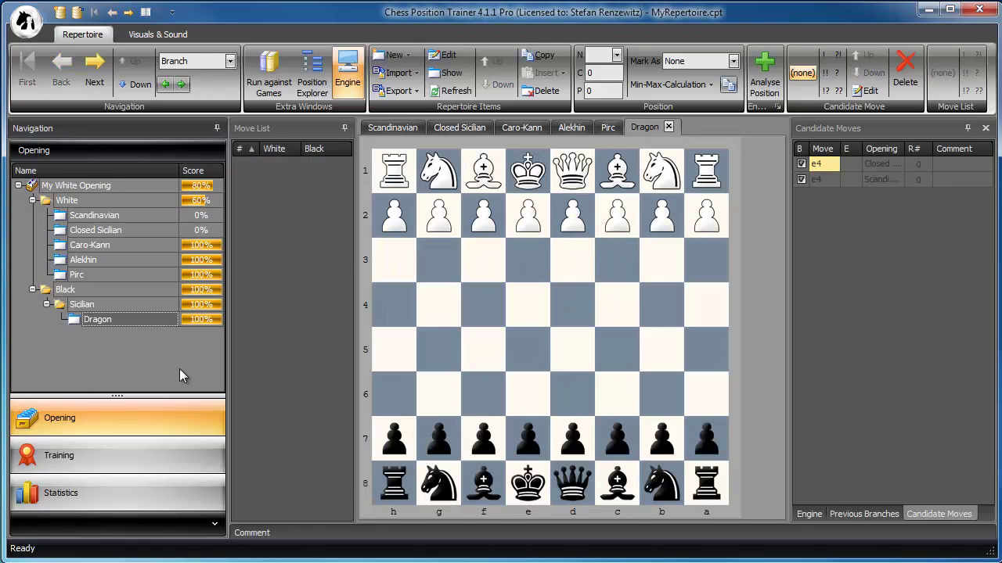
Step: Enter the Dragon line 1.e4 c5 2.Nf3 d6 3.d4 cxd4 4.Nxd4 Nf6 5.Nc3 g6
{"action": "left_click_drag", "start_coordinate": [528, 219], "coordinate": [527, 306]}
{"action": "left_click_drag", "start_coordinate": [618, 438], "coordinate": [617, 349]}
{"action": "left_click_drag", "start_coordinate": [438, 171], "coordinate": [485, 263]}
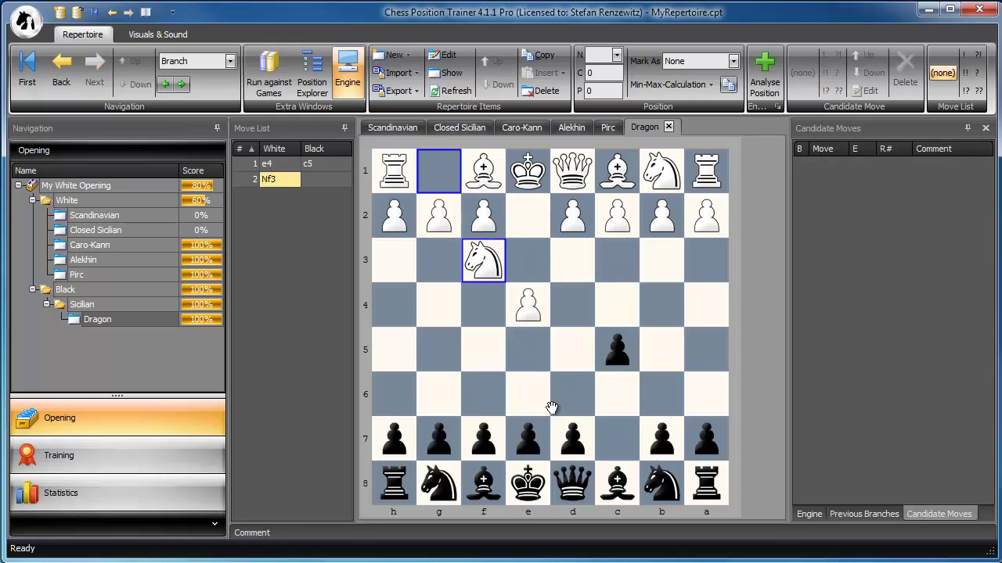
{"action": "left_click_drag", "start_coordinate": [573, 439], "coordinate": [575, 395]}
{"action": "left_click_drag", "start_coordinate": [573, 221], "coordinate": [573, 306]}
{"action": "left_click_drag", "start_coordinate": [483, 261], "coordinate": [572, 305]}
{"action": "left_click_drag", "start_coordinate": [443, 476], "coordinate": [482, 393]}
{"action": "left_click_drag", "start_coordinate": [671, 161], "coordinate": [619, 258]}
{"action": "left_click_drag", "start_coordinate": [440, 435], "coordinate": [450, 393]}
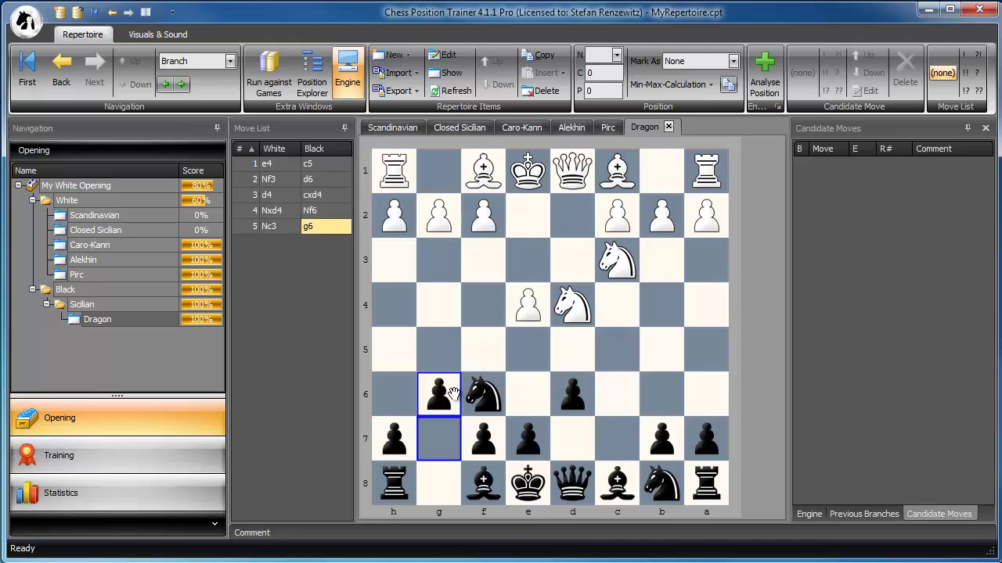
Step: Add a new opening named Morra-Gambit inside the Sicilian folder
{"action": "right_click", "coordinate": [93, 309]}
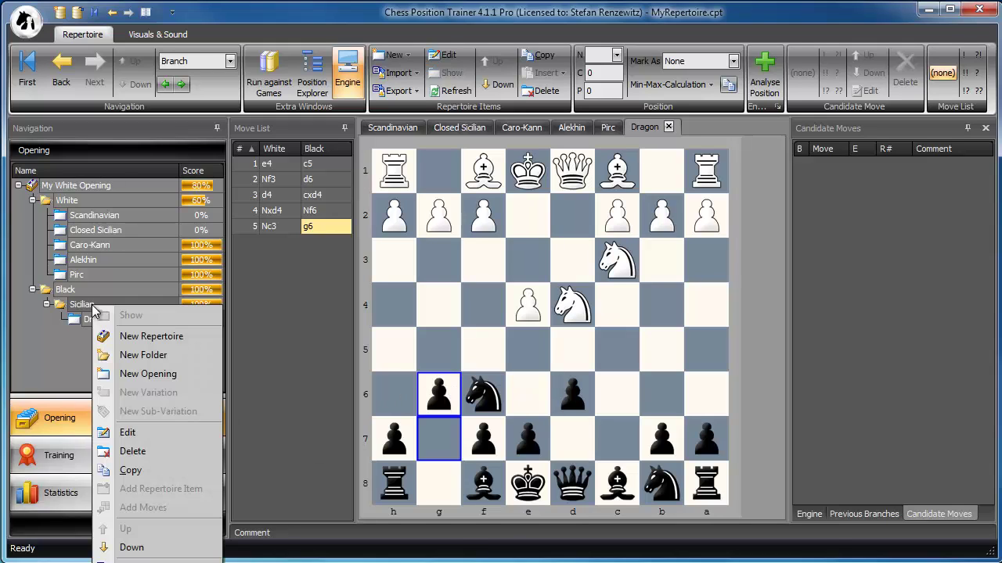
{"action": "left_click", "coordinate": [154, 373]}
{"action": "type", "text": "Mo"}
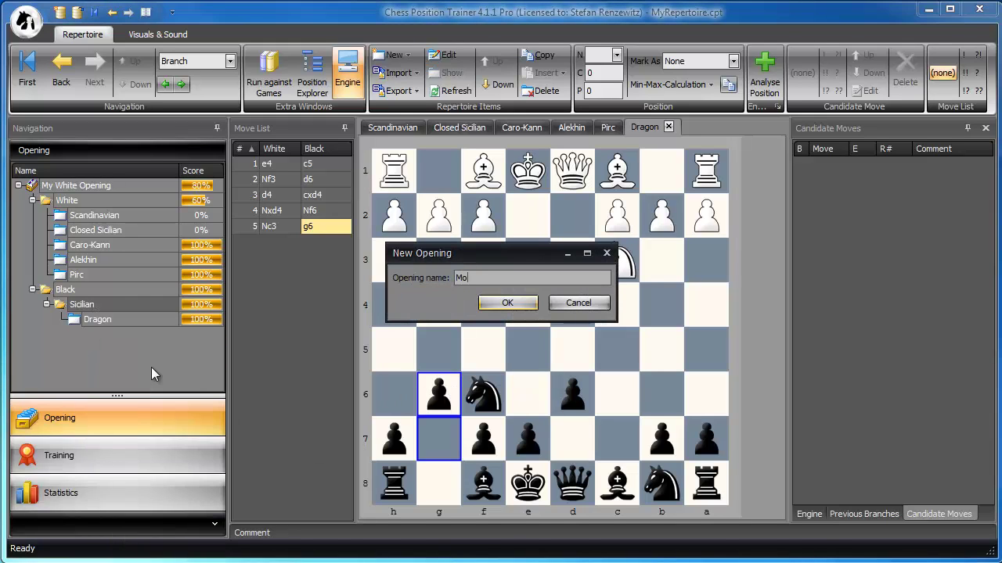
{"action": "type", "text": "rra-Gambit"}
{"action": "key", "text": "Return"}
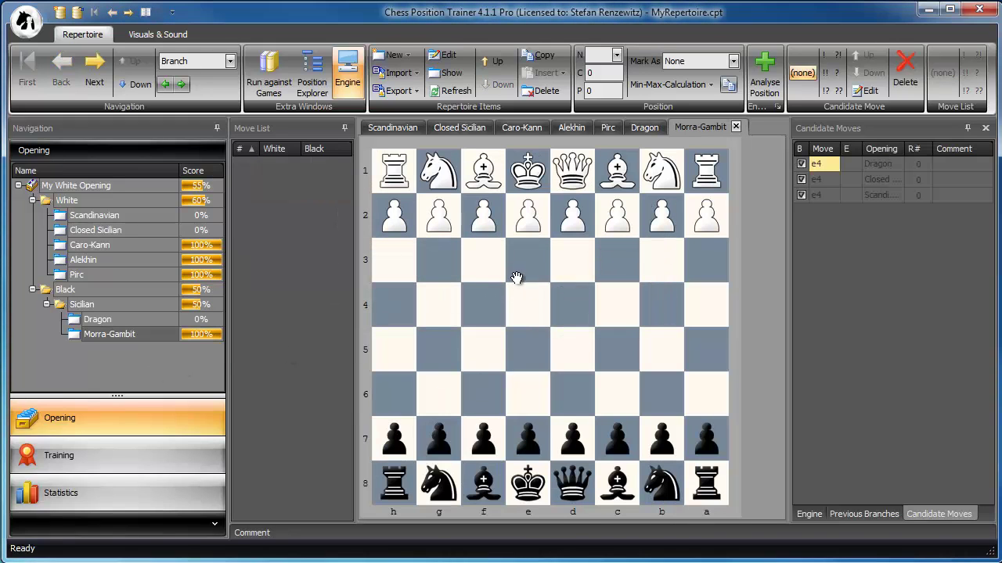
Step: Enter the moves 1.e4 c5 2.Nf3 d6 3.d4 cxd4 4.c3
{"action": "left_click_drag", "start_coordinate": [529, 223], "coordinate": [528, 302]}
{"action": "left_click_drag", "start_coordinate": [617, 438], "coordinate": [618, 346]}
{"action": "left_click_drag", "start_coordinate": [438, 173], "coordinate": [482, 266]}
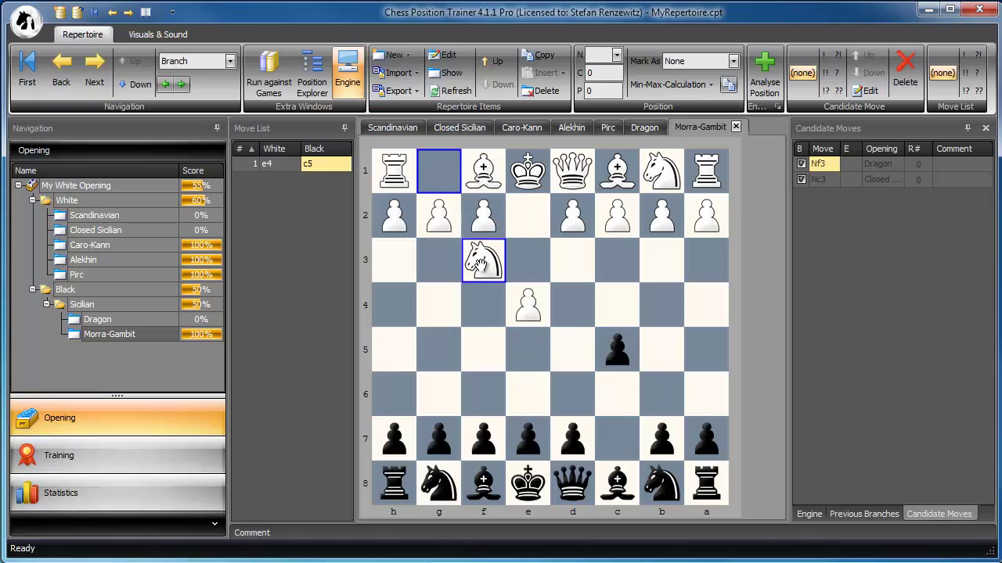
{"action": "left_click_drag", "start_coordinate": [585, 432], "coordinate": [578, 398]}
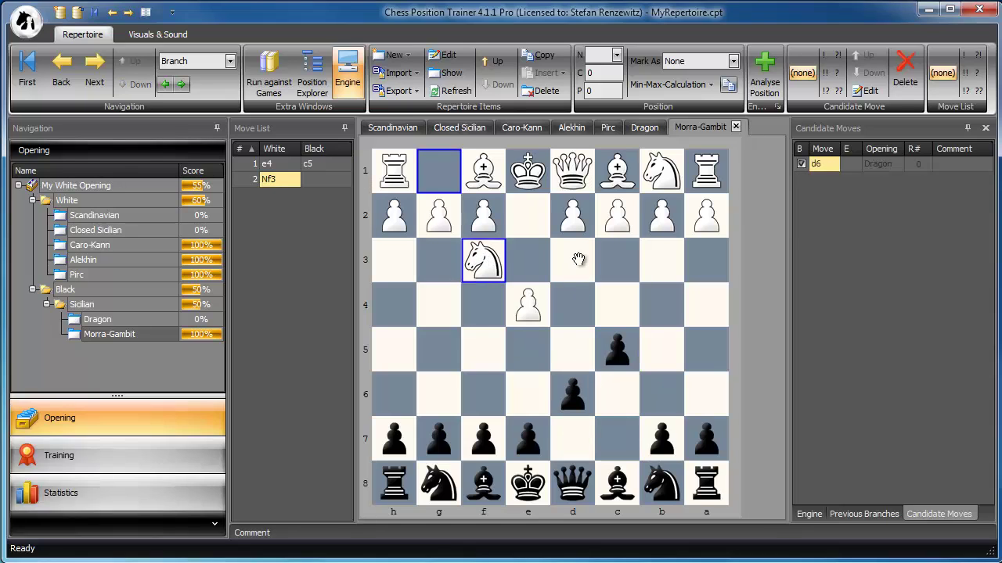
{"action": "left_click_drag", "start_coordinate": [576, 227], "coordinate": [574, 307]}
{"action": "left_click_drag", "start_coordinate": [617, 352], "coordinate": [574, 307]}
{"action": "left_click_drag", "start_coordinate": [618, 218], "coordinate": [618, 255]}
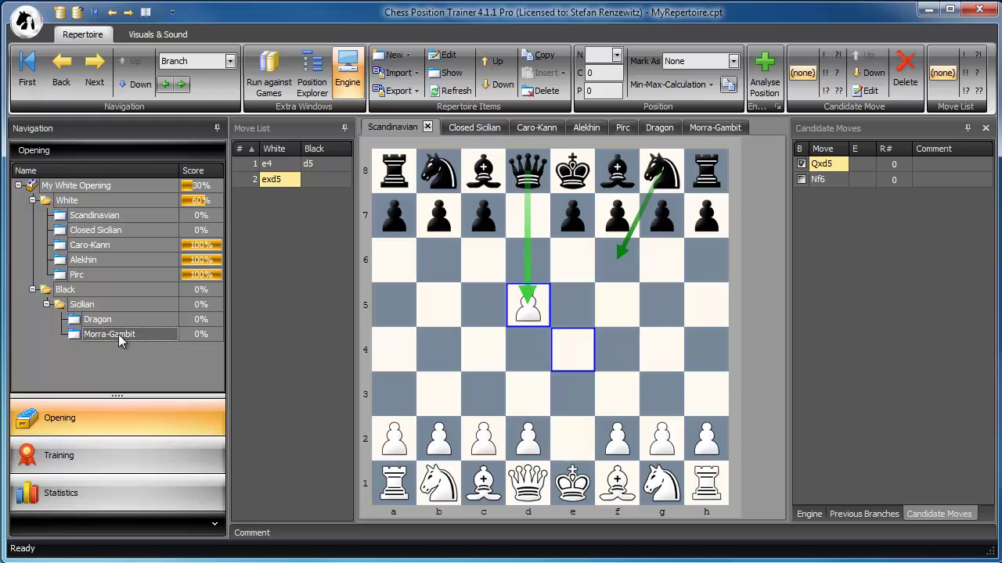
Step: Add a new opening inside the Sicilian folder, typing Najdorf as its name
{"action": "right_click", "coordinate": [108, 304]}
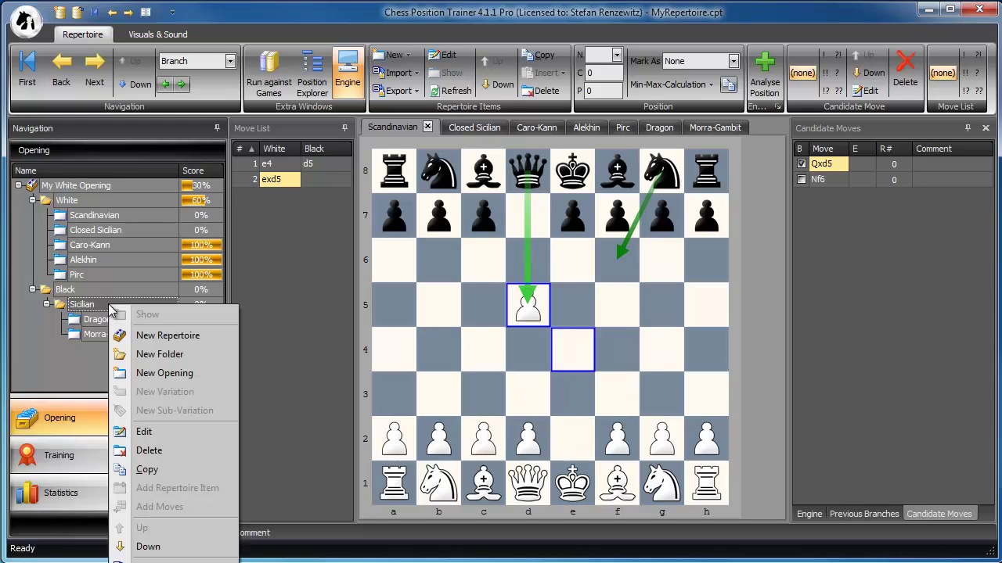
{"action": "left_click", "coordinate": [155, 373]}
{"action": "type", "text": "Najdorf"}
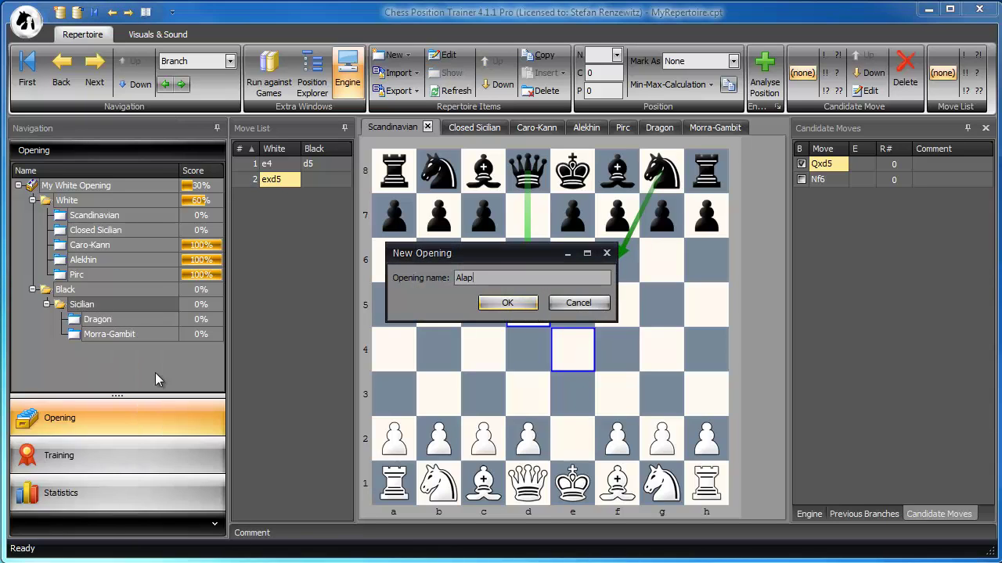
{"action": "key", "text": "Return"}
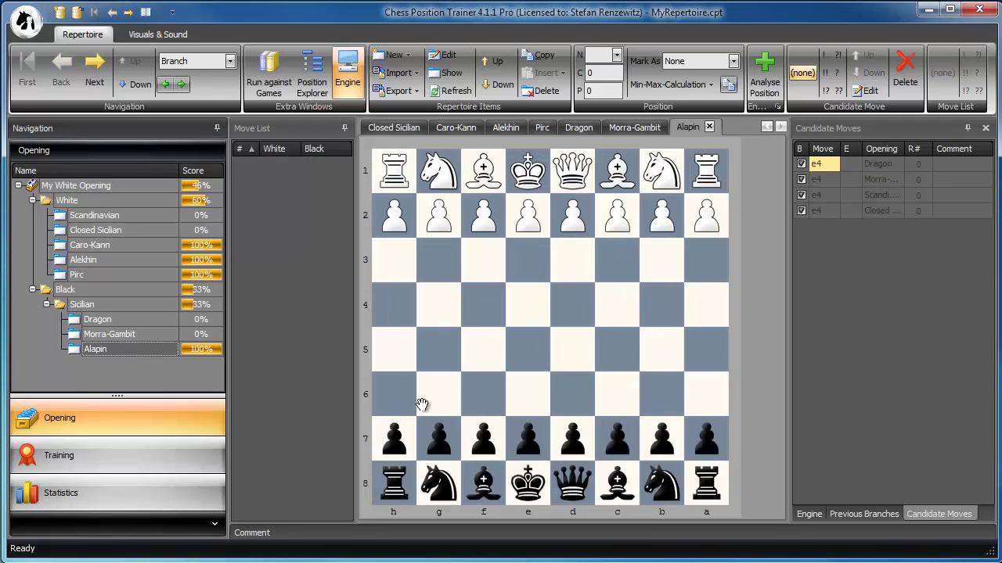
Step: Enter the Alapin line 1.e4 c5 2.c3 d5 3.exd5 Qxd5 4.d4
{"action": "left_click_drag", "start_coordinate": [529, 223], "coordinate": [522, 315]}
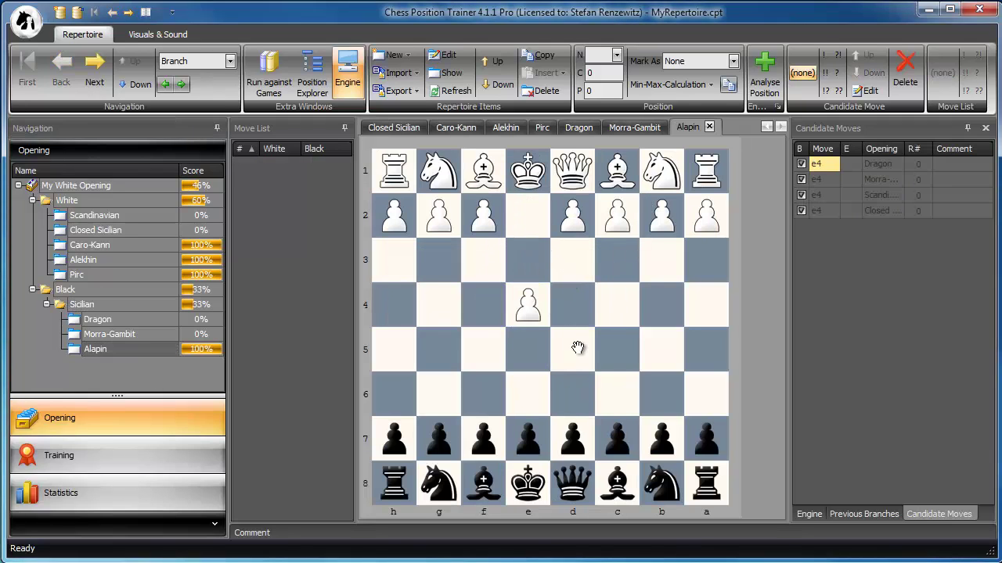
{"action": "left_click_drag", "start_coordinate": [617, 437], "coordinate": [615, 352]}
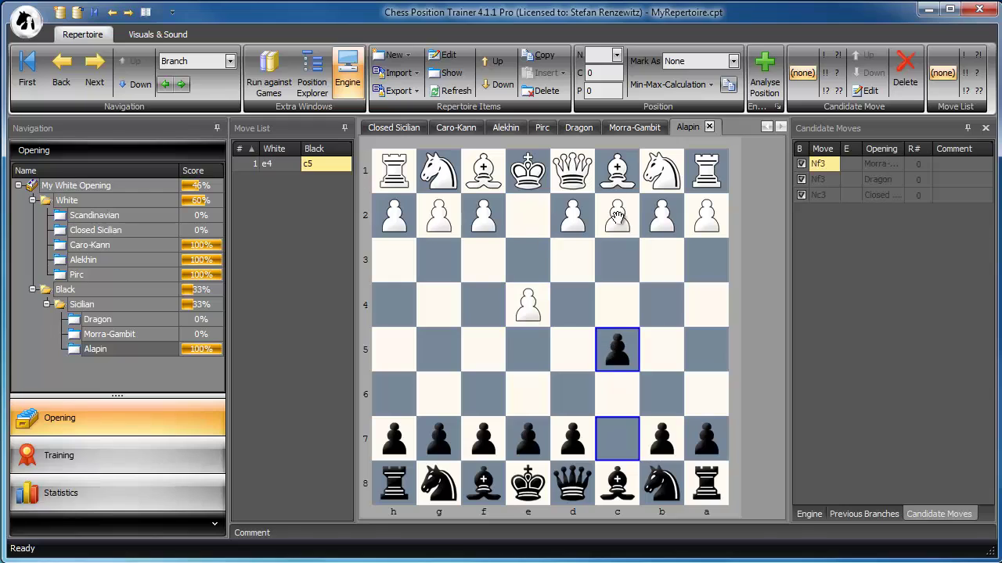
{"action": "left_click_drag", "start_coordinate": [572, 439], "coordinate": [573, 349]}
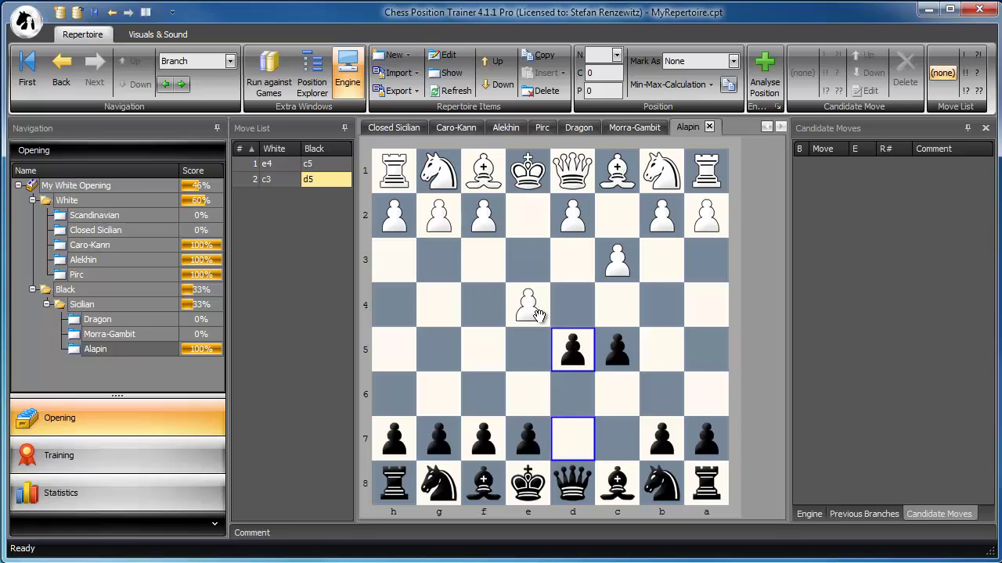
{"action": "left_click_drag", "start_coordinate": [535, 312], "coordinate": [577, 353]}
{"action": "left_click_drag", "start_coordinate": [572, 479], "coordinate": [573, 349]}
{"action": "left_click_drag", "start_coordinate": [572, 216], "coordinate": [572, 303]}
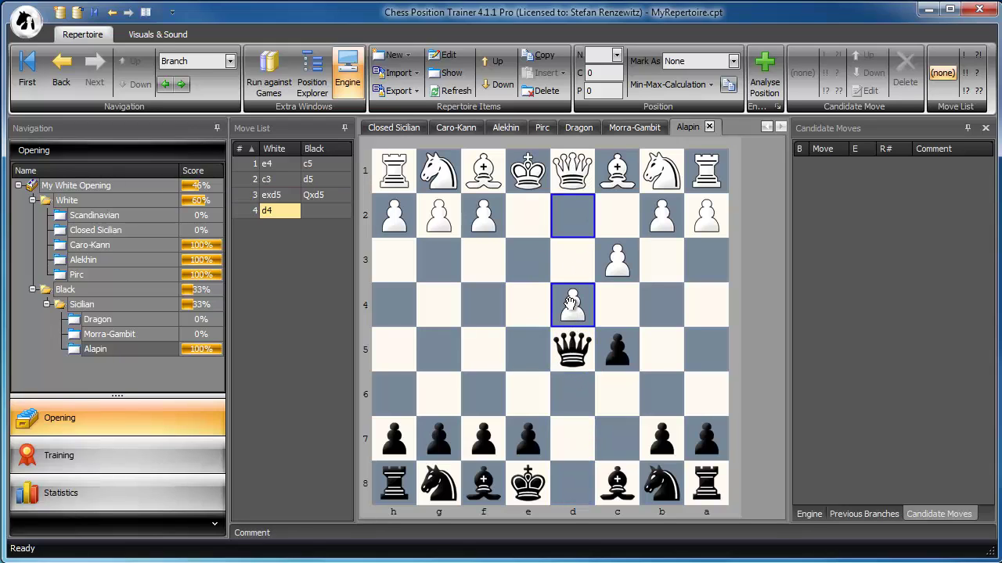
Step: Add a new opening named Grand Prix inside the Sicilian folder
{"action": "right_click", "coordinate": [108, 304]}
{"action": "left_click", "coordinate": [195, 377]}
{"action": "type", "text": "Grand Prix"}
{"action": "key", "text": "Return"}
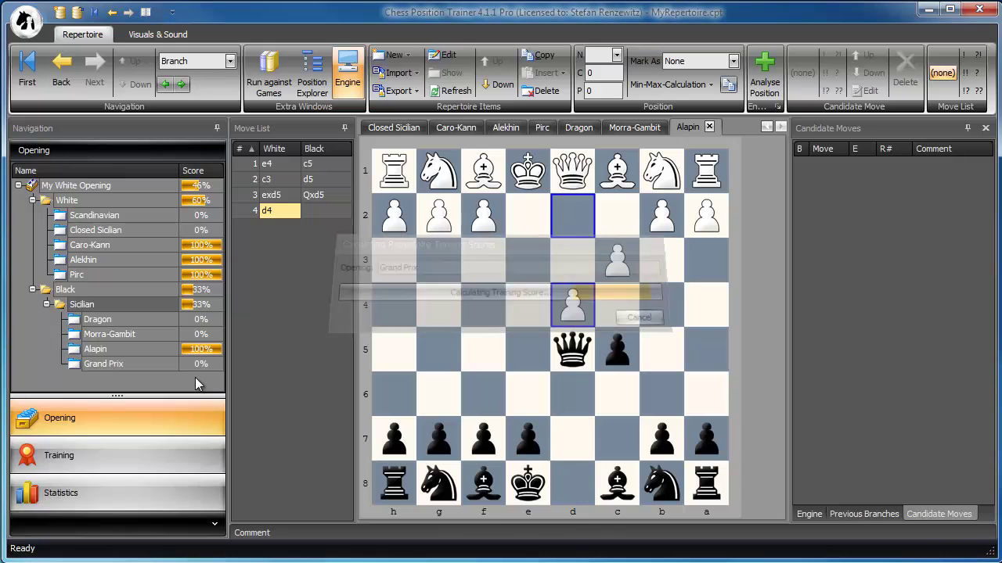
Step: Enter the opening moves 1.e4 c5 2.Nc3 d6
{"action": "left_click_drag", "start_coordinate": [532, 233], "coordinate": [529, 311]}
{"action": "left_click_drag", "start_coordinate": [617, 422], "coordinate": [617, 349]}
{"action": "left_click_drag", "start_coordinate": [663, 180], "coordinate": [618, 258]}
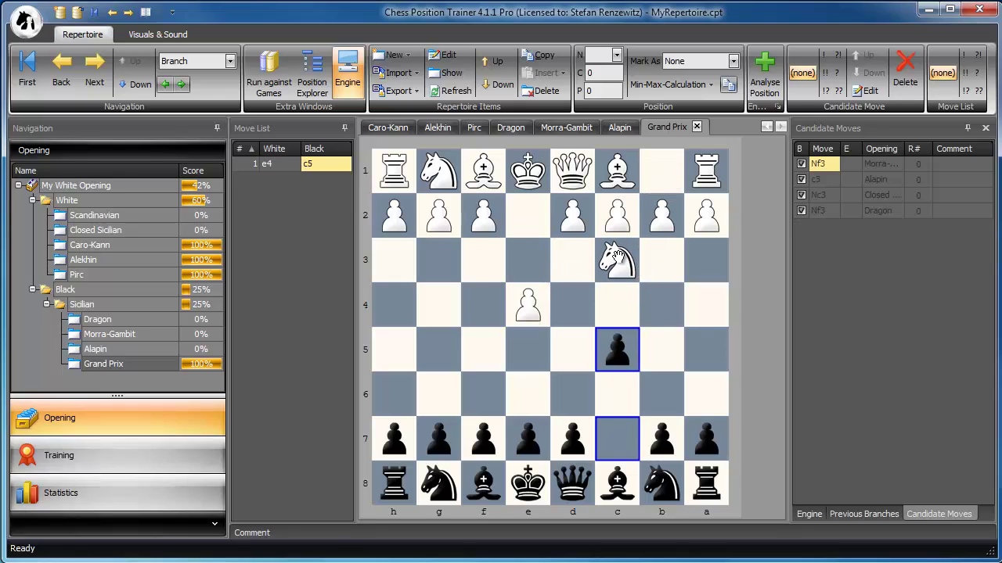
{"action": "left_click_drag", "start_coordinate": [585, 440], "coordinate": [575, 395]}
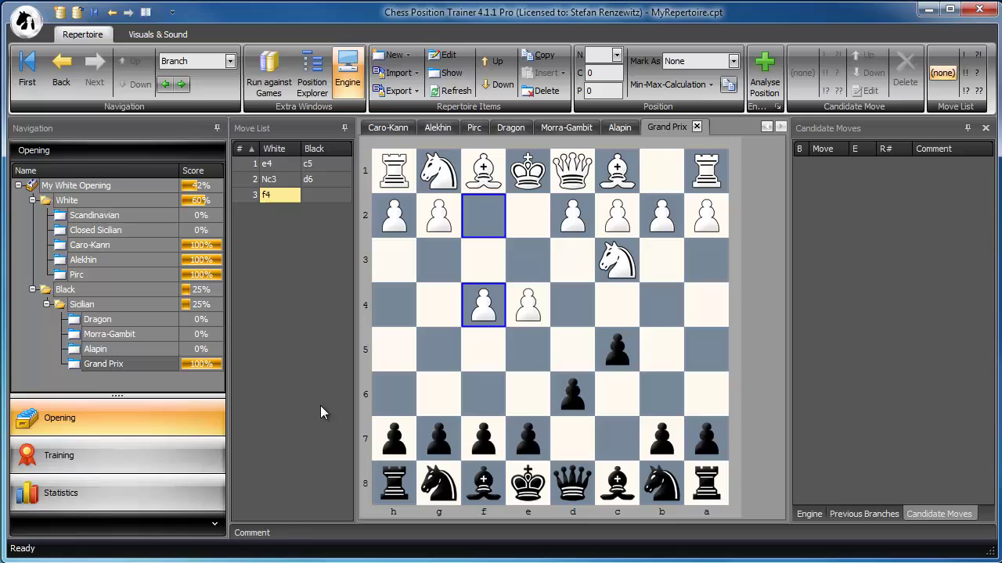
Step: Create a new opening named Chigorin under the Black folder
{"action": "right_click", "coordinate": [88, 290]}
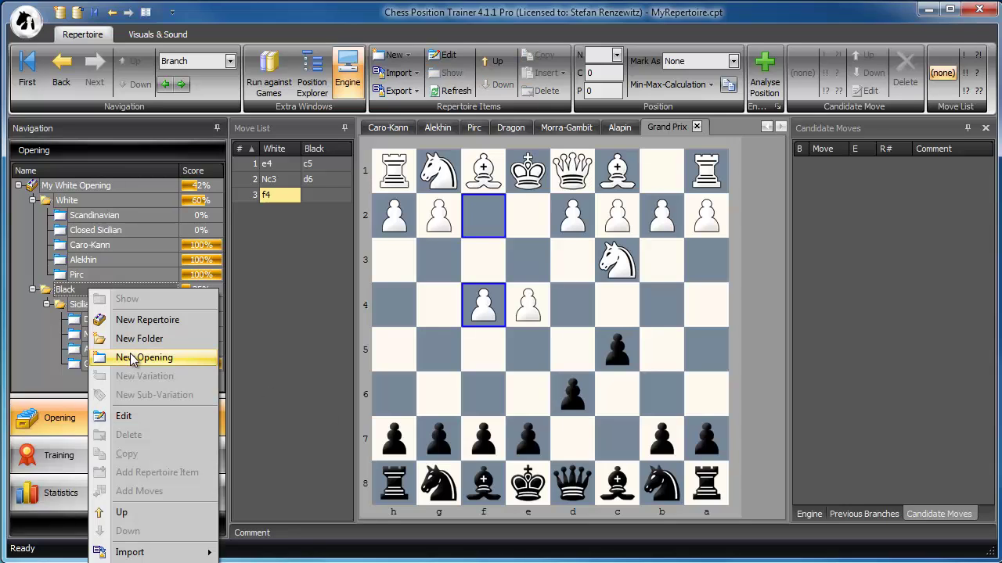
{"action": "left_click", "coordinate": [131, 358]}
{"action": "type", "text": "Chigorin"}
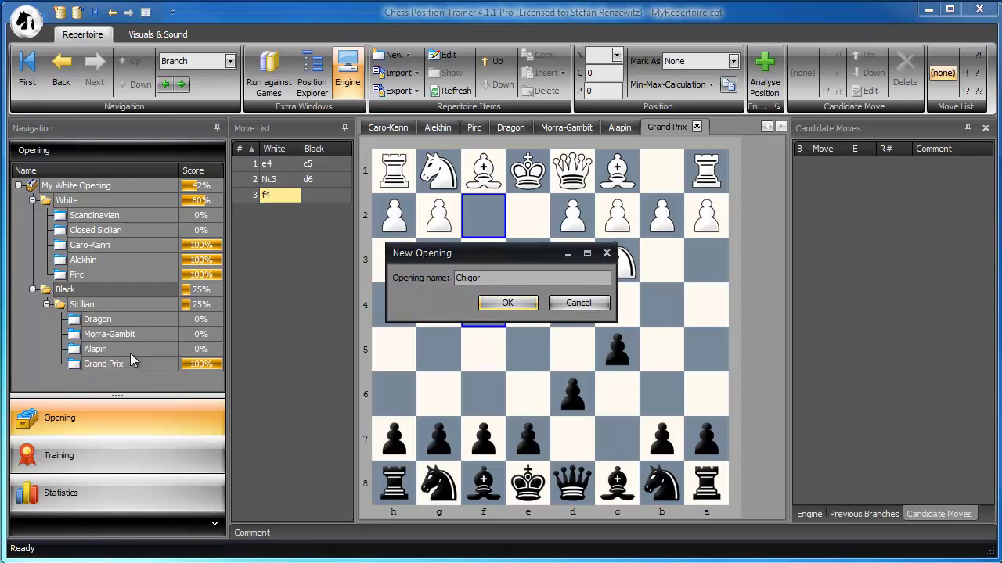
{"action": "key", "text": "Return"}
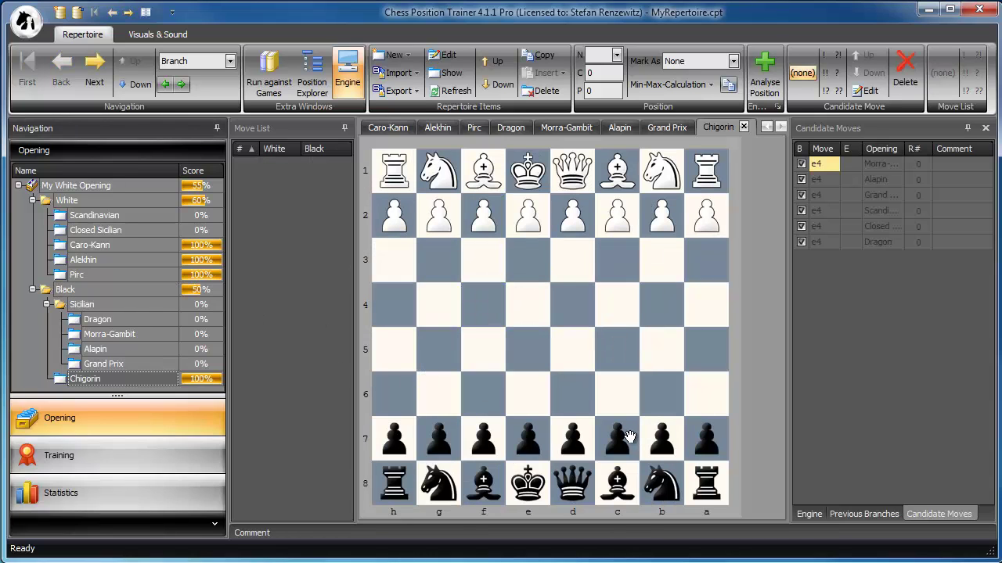
Step: Enter the Chigorin line 1.d4 d5 2.c4 Nc6 on the board
{"action": "left_click_drag", "start_coordinate": [578, 221], "coordinate": [573, 305]}
{"action": "left_click_drag", "start_coordinate": [576, 426], "coordinate": [573, 349]}
{"action": "left_click_drag", "start_coordinate": [608, 229], "coordinate": [617, 305]}
{"action": "left_click_drag", "start_coordinate": [657, 473], "coordinate": [617, 395]}
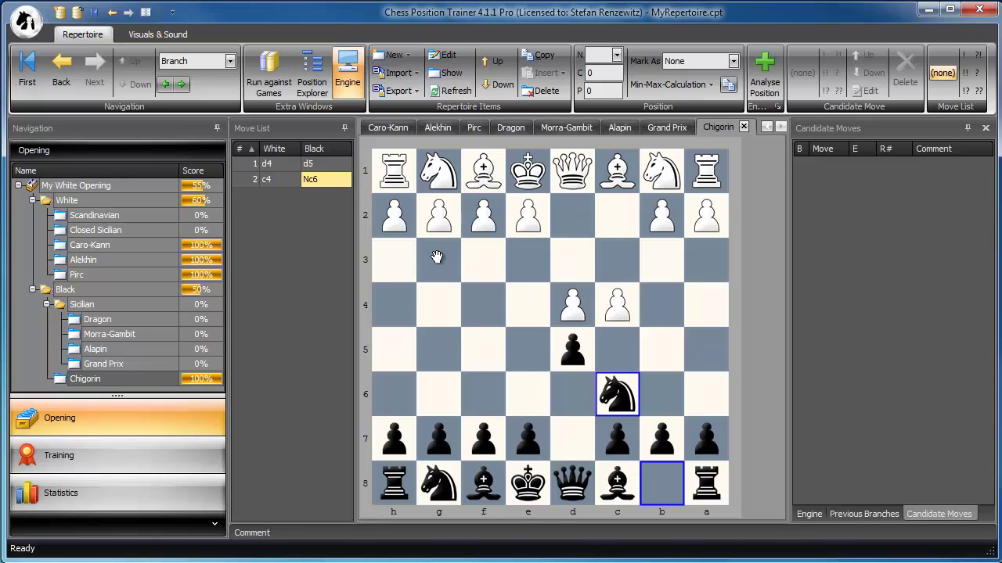
Step: Create a new opening named Bird under the Black folder
{"action": "right_click", "coordinate": [64, 289]}
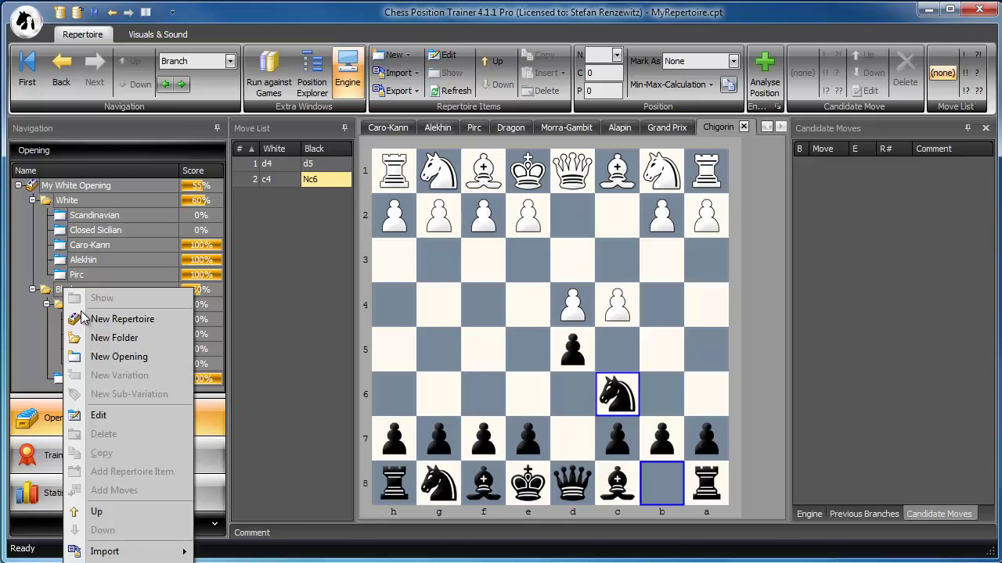
{"action": "left_click", "coordinate": [117, 356]}
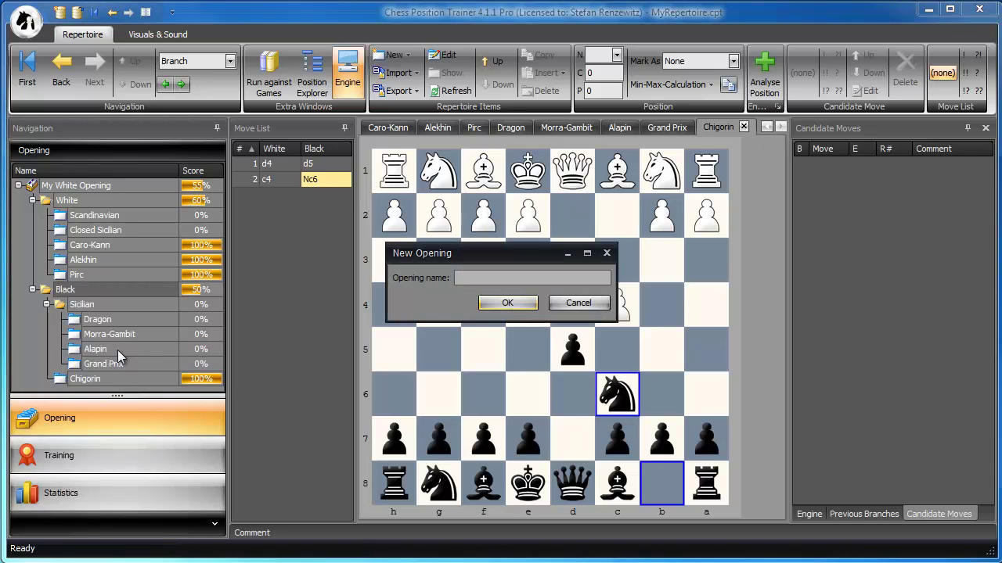
{"action": "type", "text": "Bird"}
{"action": "key", "text": "Return"}
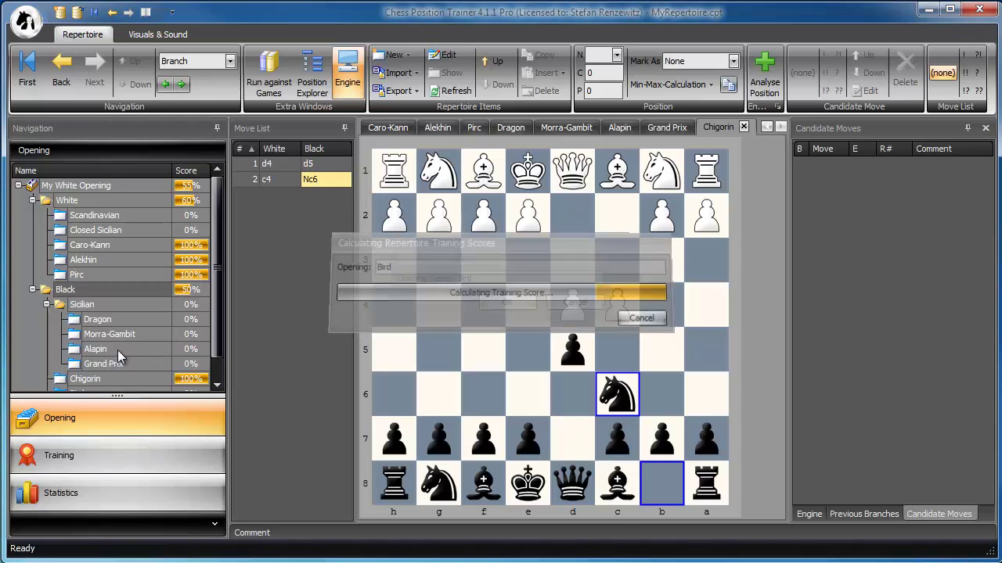
Step: Enter the Bird line 1.f4 d5 on the board
{"action": "left_click_drag", "start_coordinate": [487, 221], "coordinate": [482, 305]}
{"action": "left_click_drag", "start_coordinate": [575, 438], "coordinate": [569, 356]}
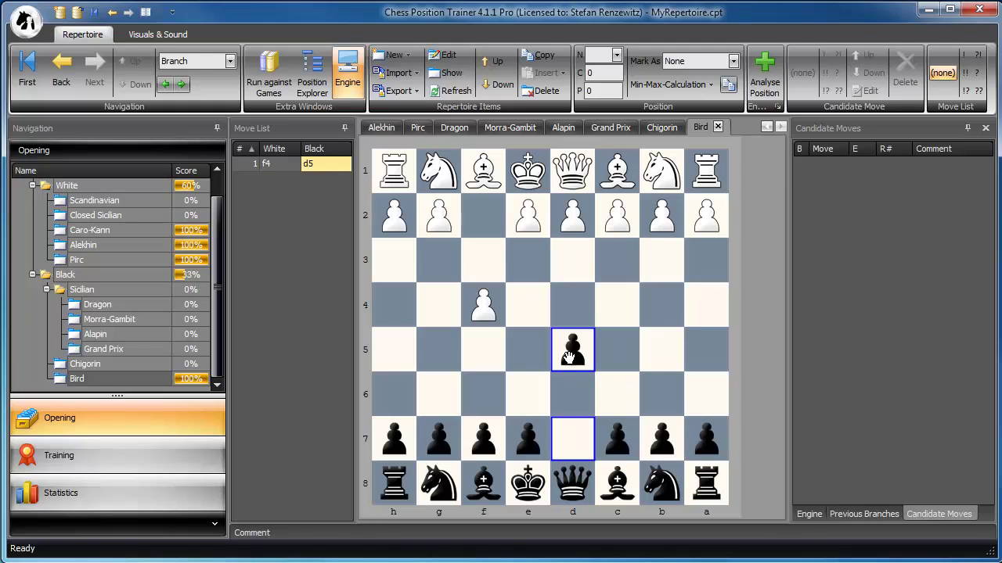
{"action": "left_click", "coordinate": [570, 356]}
Step: Open the Dragon line at 1.e4 c5 and widen the Opening column to show full names
{"action": "left_click", "coordinate": [100, 306]}
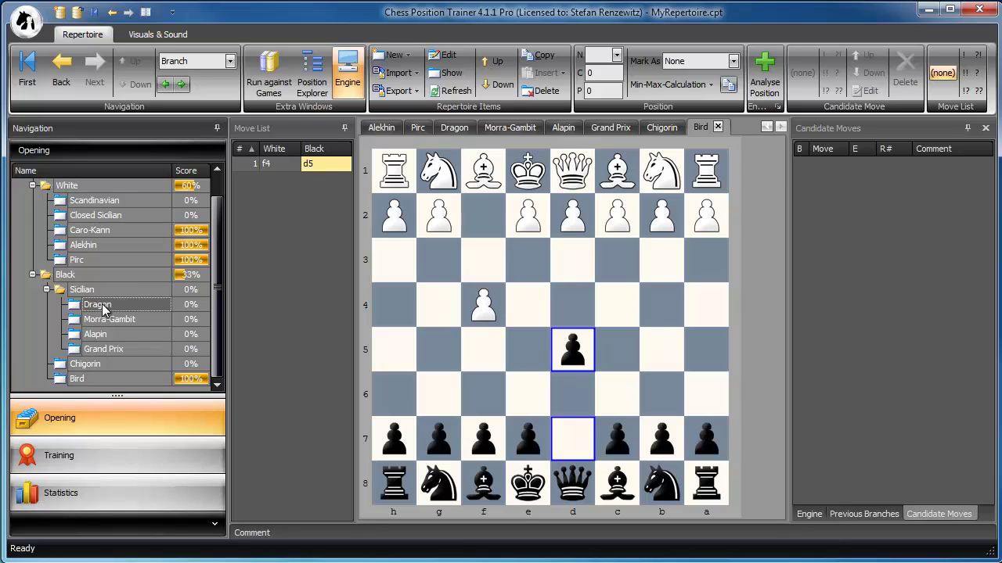
{"action": "double_click", "coordinate": [101, 307]}
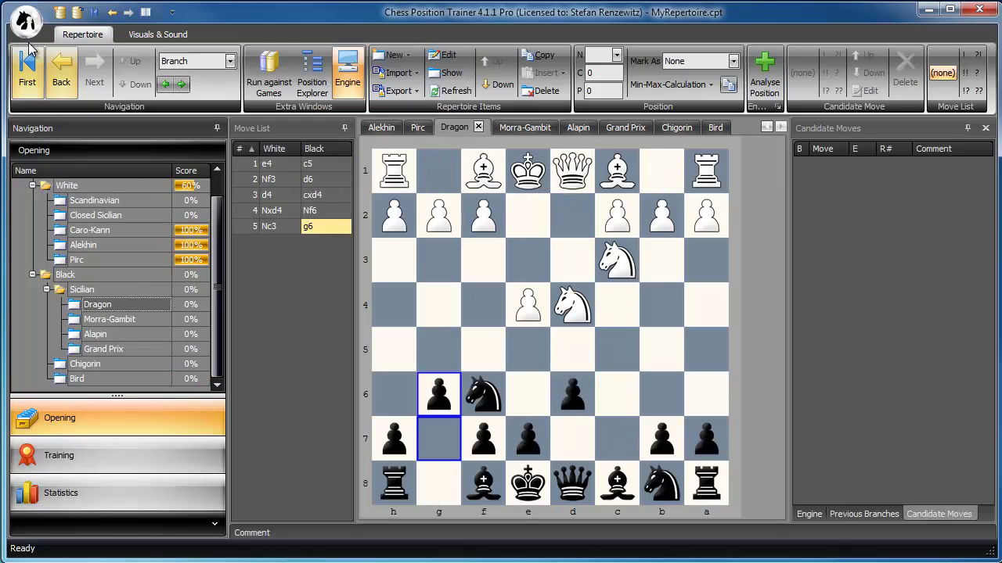
{"action": "left_click", "coordinate": [34, 68]}
{"action": "left_click", "coordinate": [97, 75]}
{"action": "left_click", "coordinate": [98, 76]}
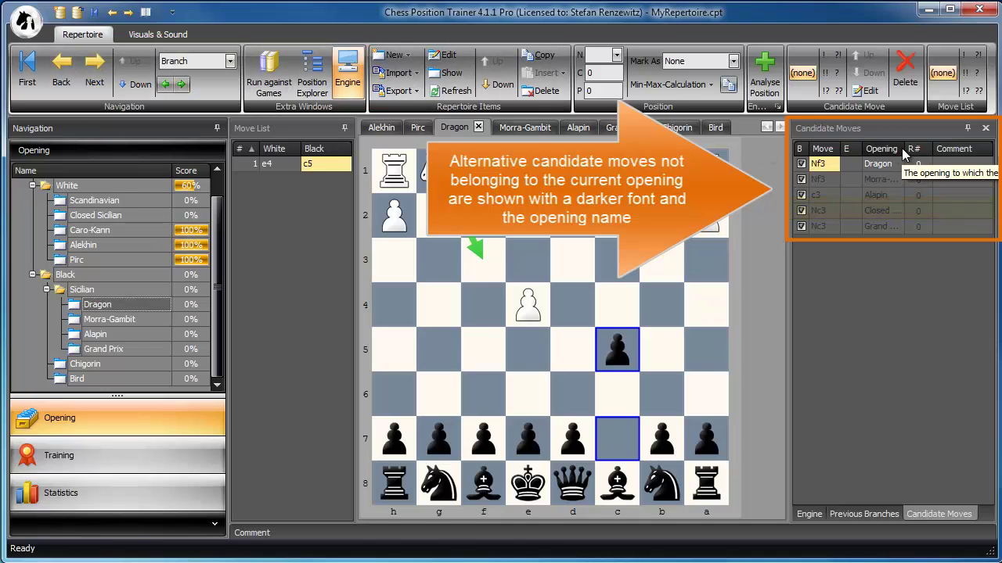
{"action": "left_click_drag", "start_coordinate": [907, 149], "coordinate": [932, 149]}
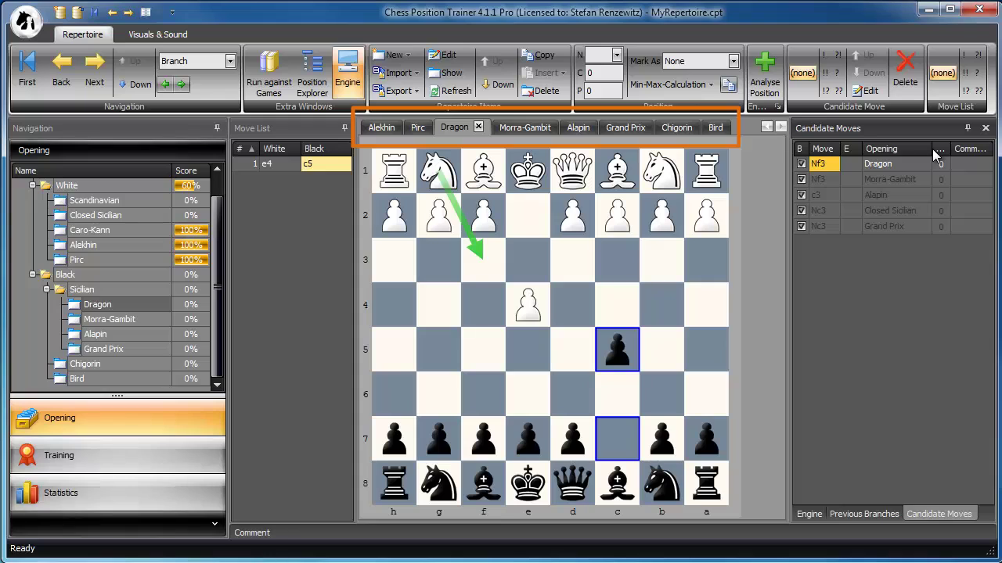
Step: Look through the Alapin, Pirc and Chigorin tabs, then open the Scandinavian line in its own tab
{"action": "left_click", "coordinate": [576, 133]}
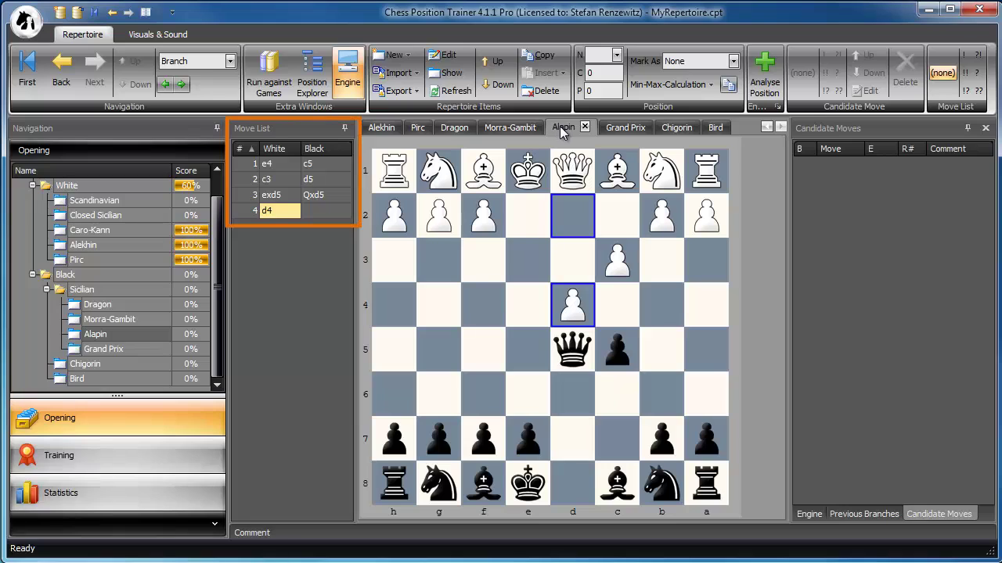
{"action": "left_click", "coordinate": [419, 131]}
{"action": "left_click", "coordinate": [664, 128]}
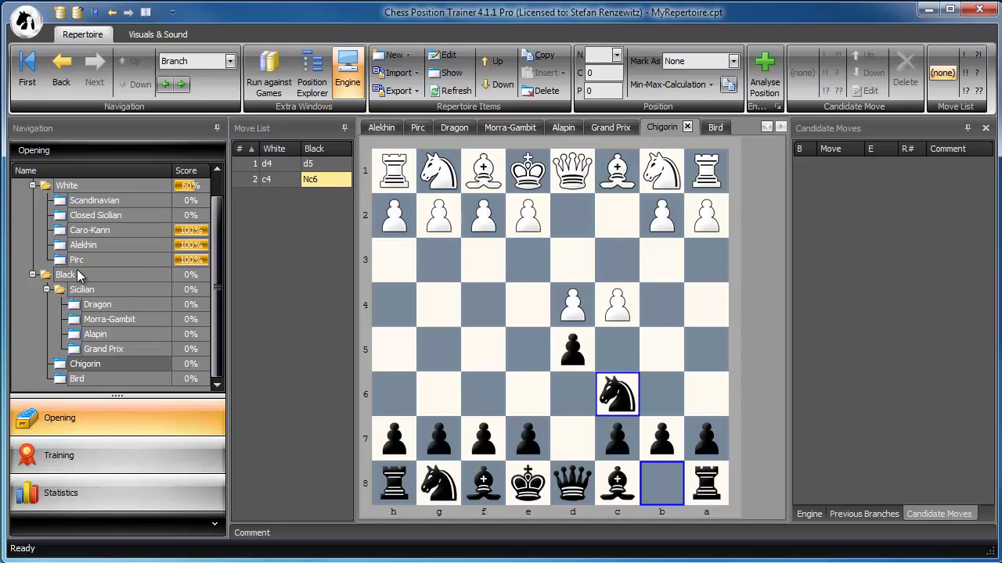
{"action": "double_click", "coordinate": [100, 204]}
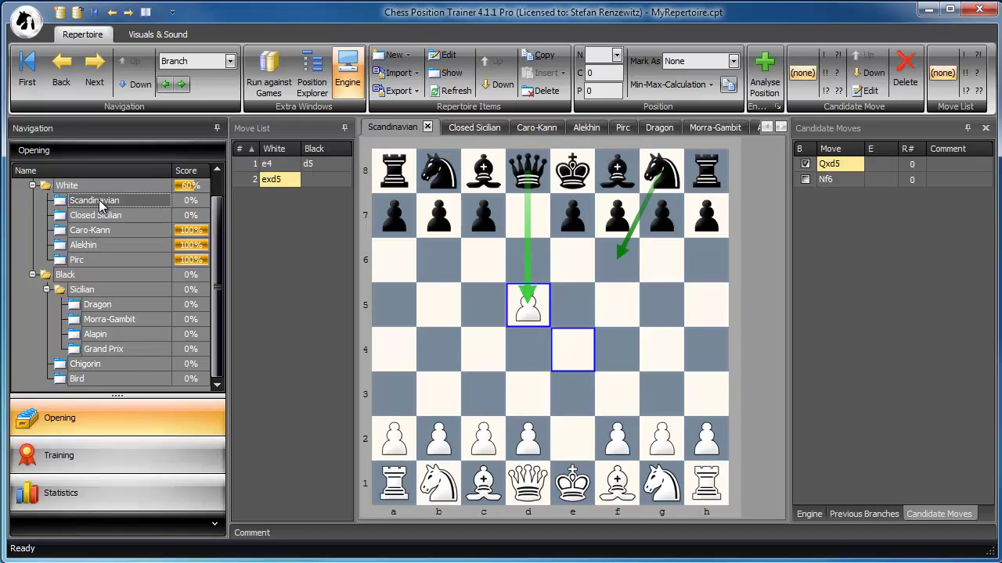